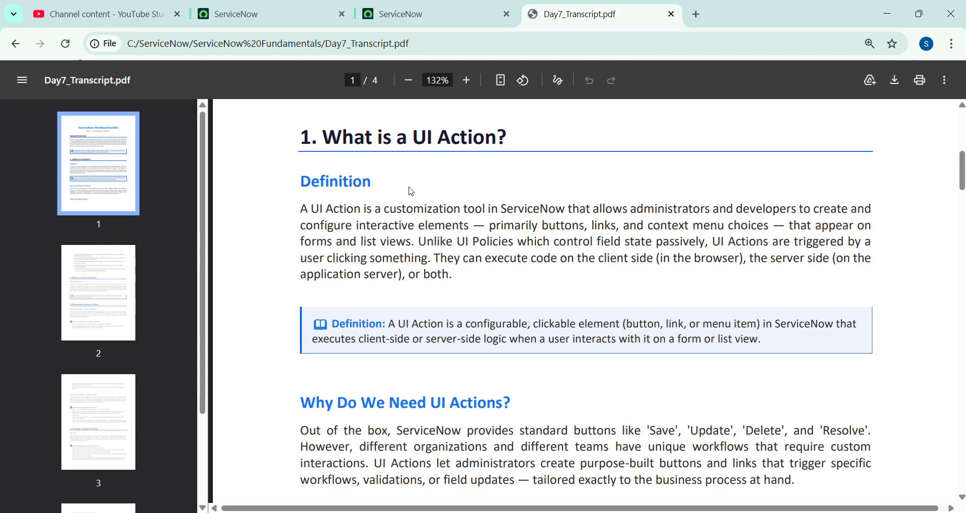
Step: Open the incident table's list with incident.LIST and look at the actions offered for selected rows
{"action": "left_click", "coordinate": [432, 13]}
{"action": "left_click", "coordinate": [147, 84]}
{"action": "type", "text": "incide"}
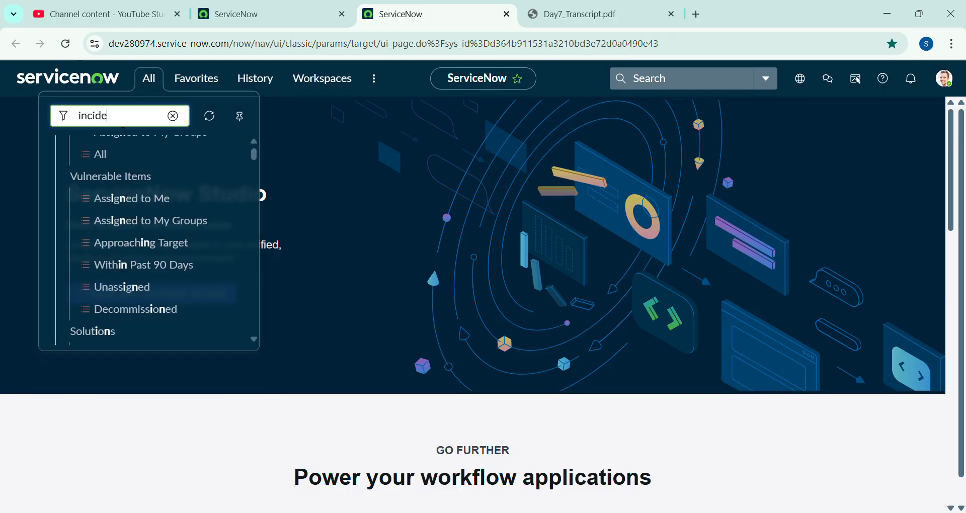
{"action": "type", "text": "nt.LIST"}
{"action": "key", "text": "Return"}
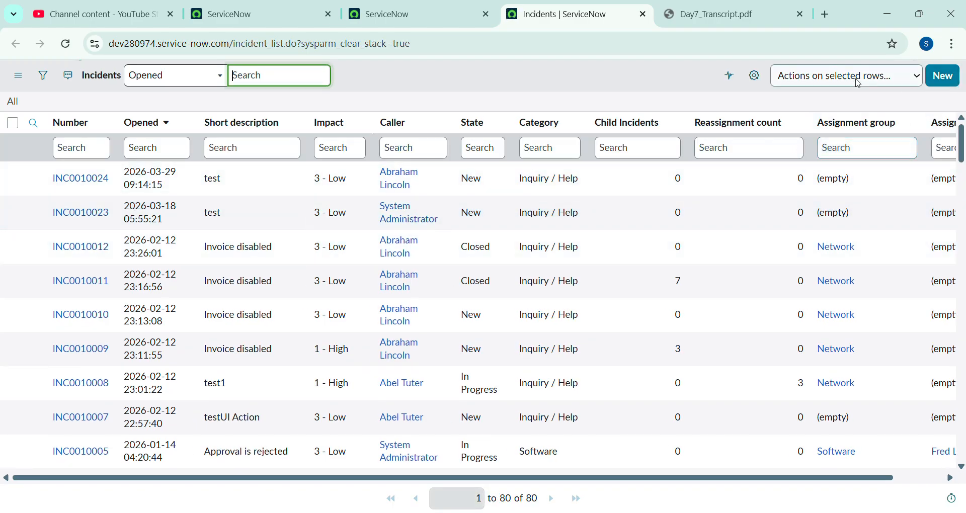
{"action": "left_click", "coordinate": [780, 88]}
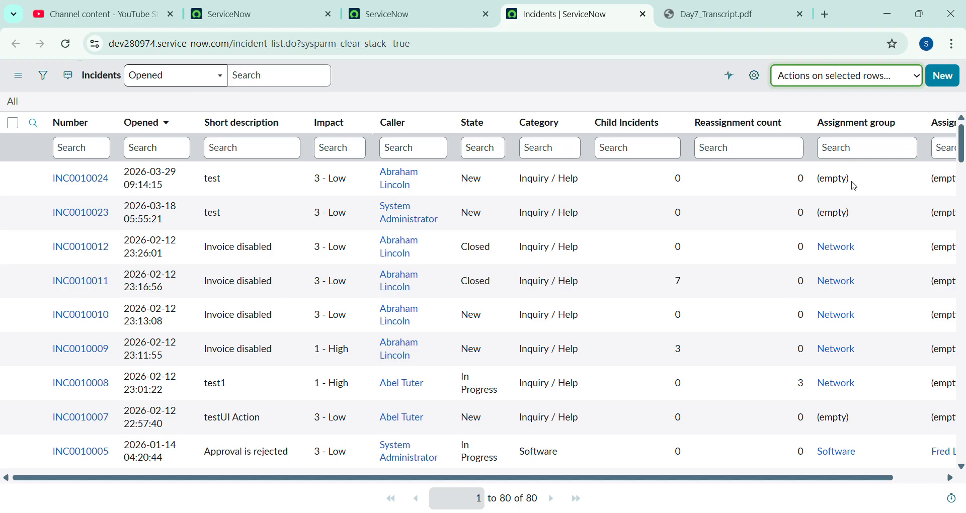
{"action": "left_click", "coordinate": [629, 74]}
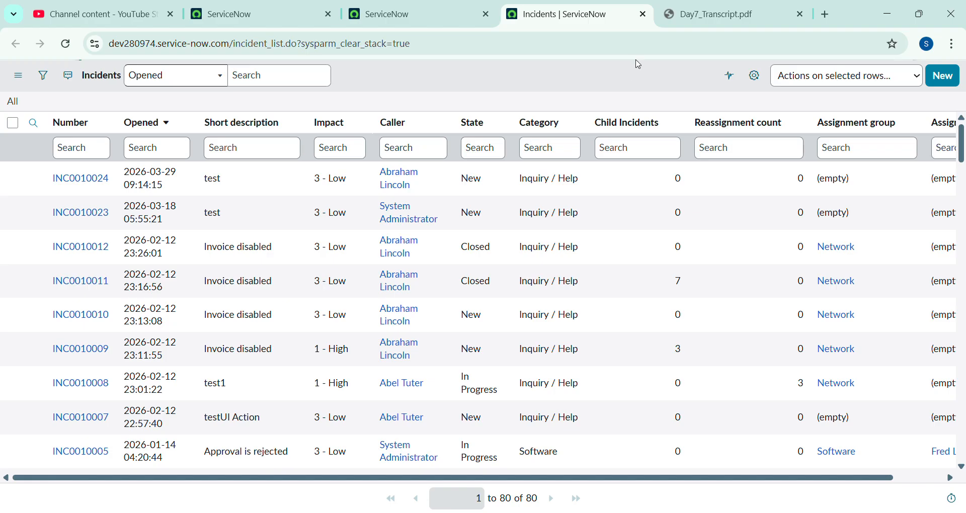
Step: Read the UI Action definition section in Day7_Transcript.pdf
{"action": "left_click", "coordinate": [719, 14]}
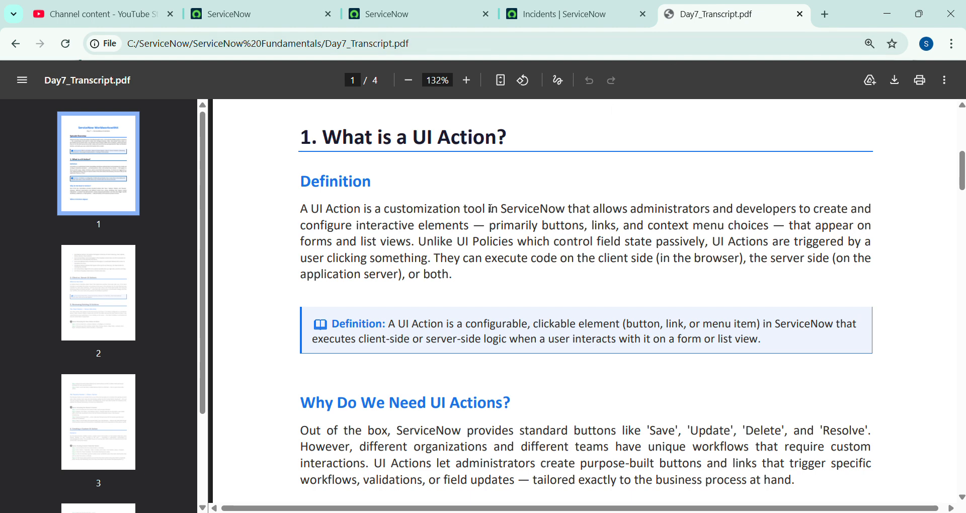
{"action": "scroll", "coordinate": [492, 209], "scroll_direction": "up", "scroll_amount": 3}
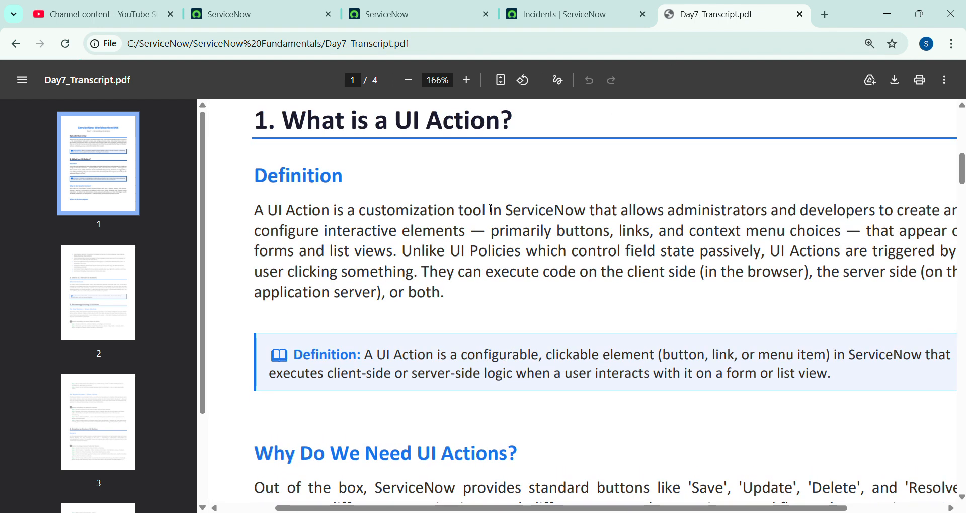
{"action": "scroll", "coordinate": [490, 208], "scroll_direction": "right", "scroll_amount": 1}
{"action": "scroll", "coordinate": [490, 208], "scroll_direction": "up", "scroll_amount": 1}
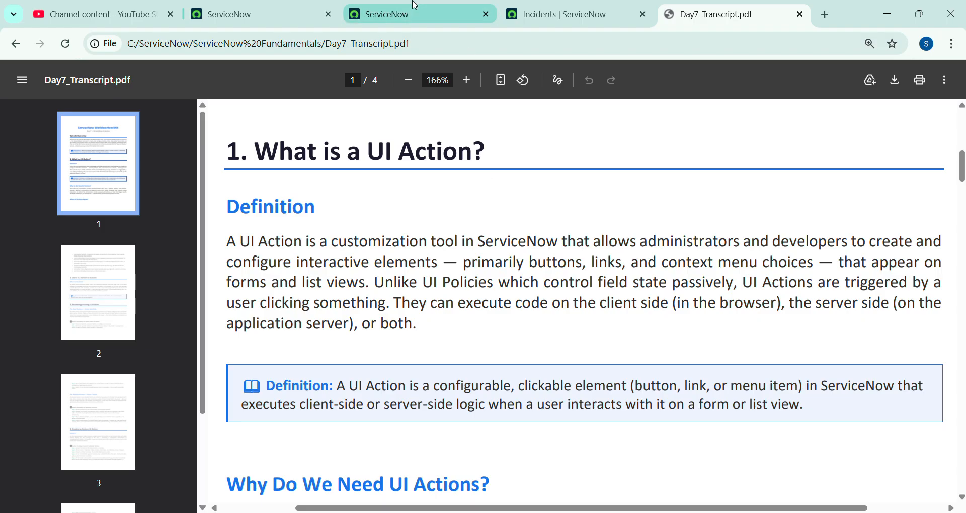
Step: Open incident INC0010024 from the incident list in a separate browser tab
{"action": "left_click", "coordinate": [564, 15]}
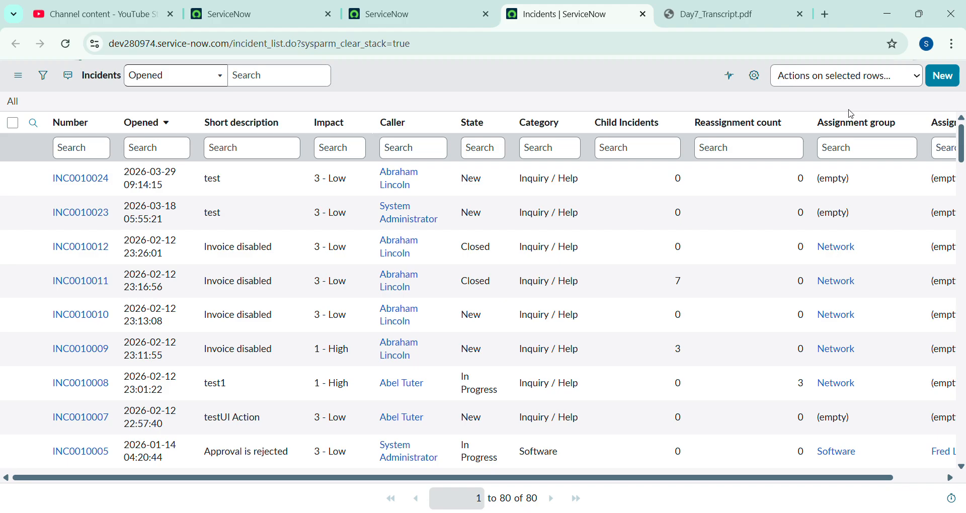
{"action": "left_click", "coordinate": [88, 186], "text": "ctrl"}
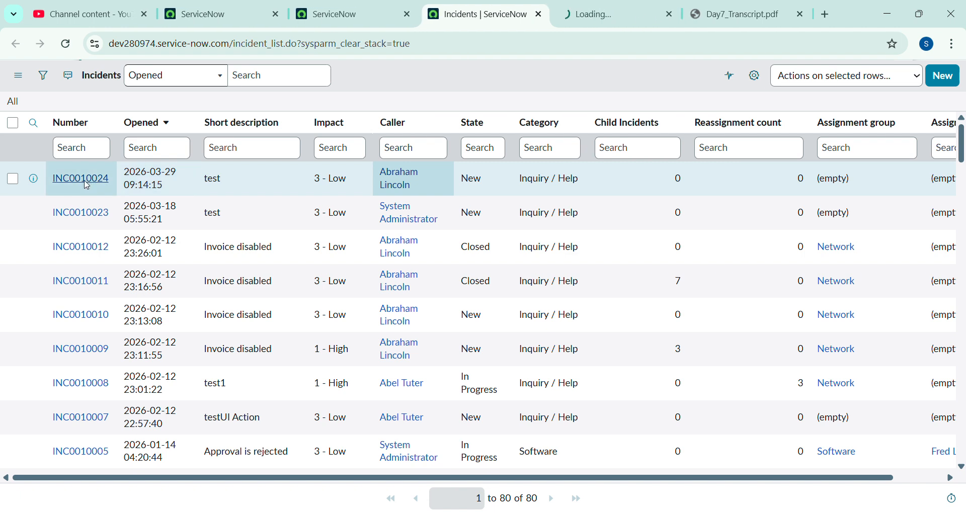
{"action": "left_click", "coordinate": [591, 15]}
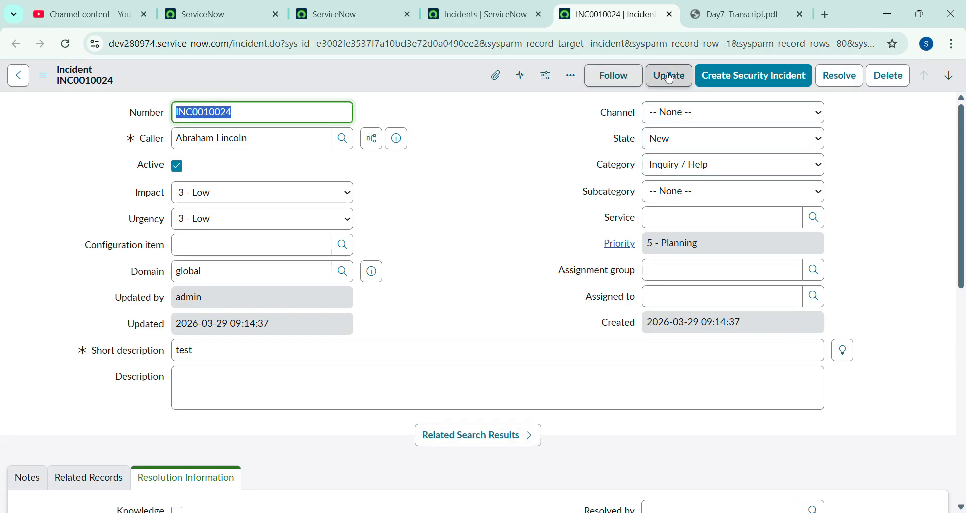
{"action": "left_click", "coordinate": [408, 86]}
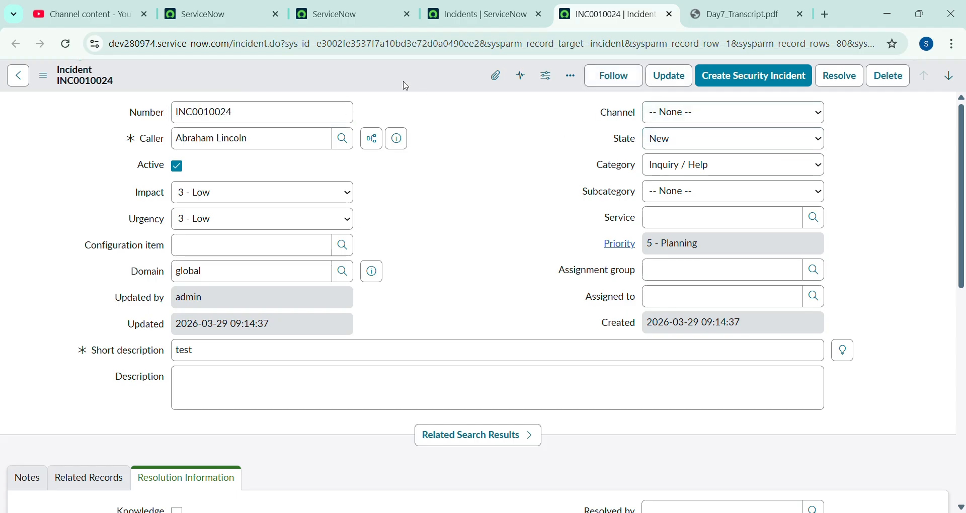
Step: Examine the incident form's context menu actions, then the buttons and related links below its fields
{"action": "right_click", "coordinate": [407, 86]}
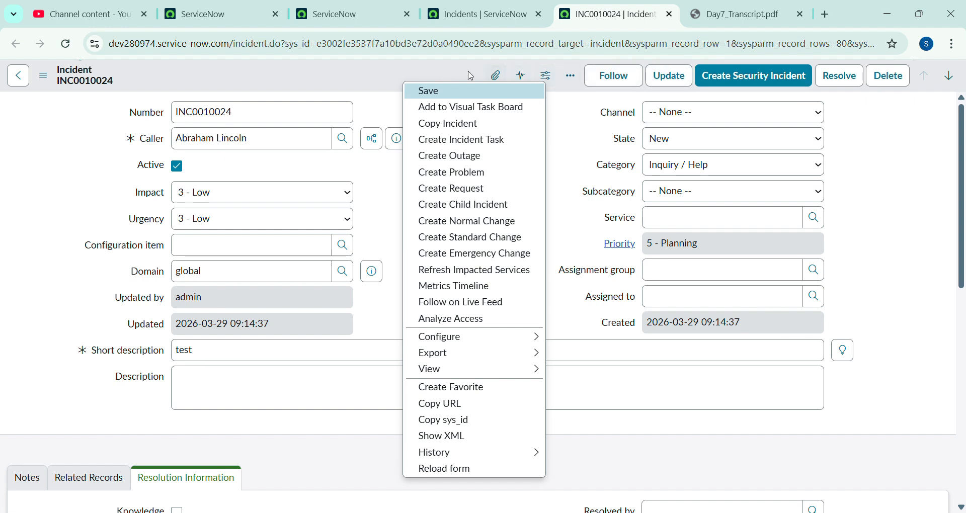
{"action": "left_click", "coordinate": [444, 73]}
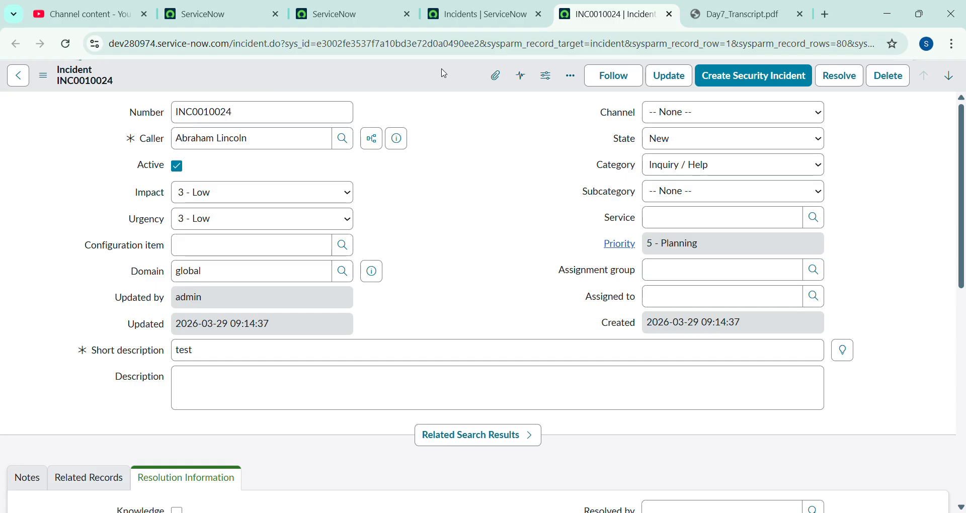
{"action": "right_click", "coordinate": [392, 76]}
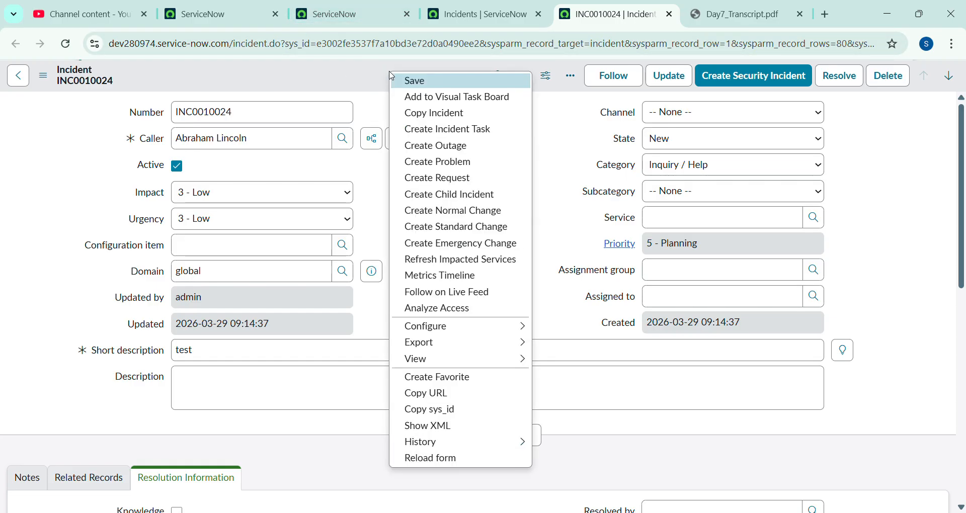
{"action": "left_click", "coordinate": [46, 82]}
{"action": "left_click", "coordinate": [47, 82]}
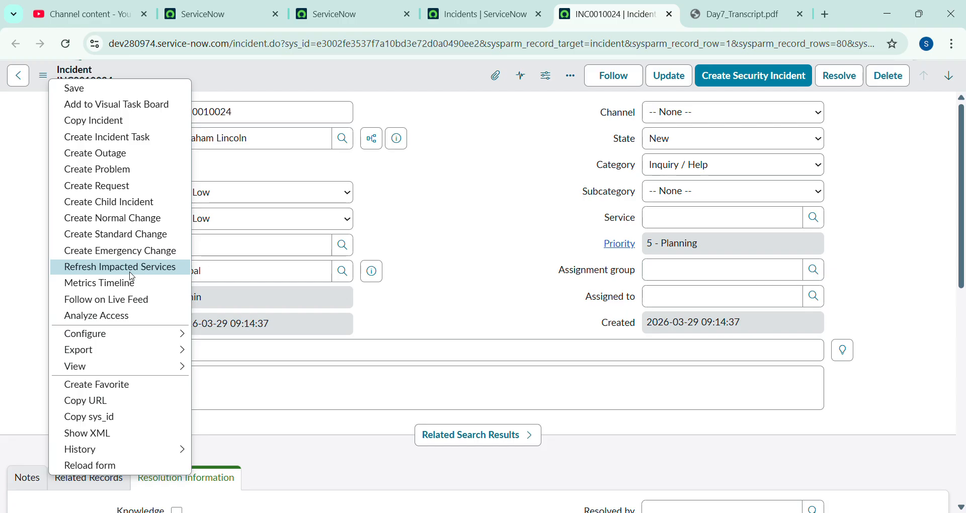
{"action": "left_click", "coordinate": [537, 253]}
{"action": "scroll", "coordinate": [518, 233], "scroll_direction": "down", "scroll_amount": 6}
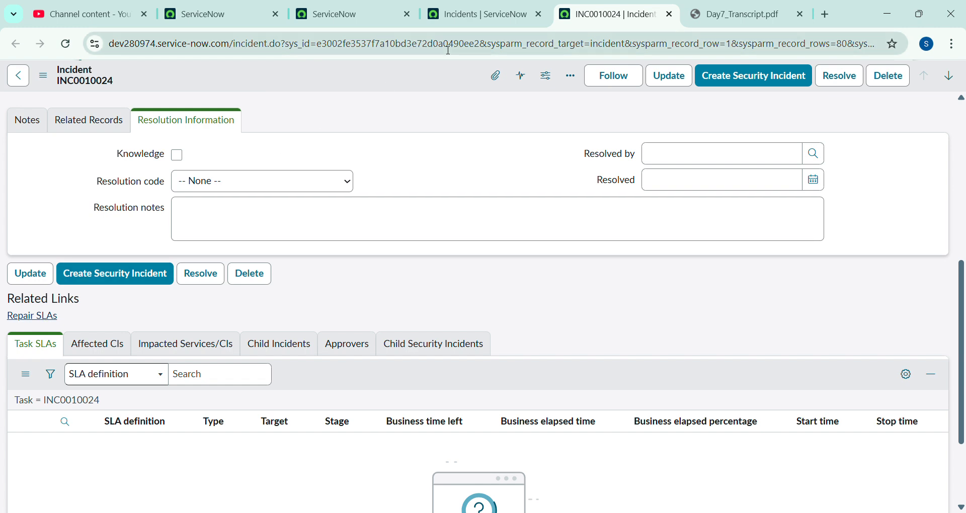
Step: Examine the incident list's actions for selected rows and the context actions of the INC0010024 row
{"action": "left_click", "coordinate": [469, 15]}
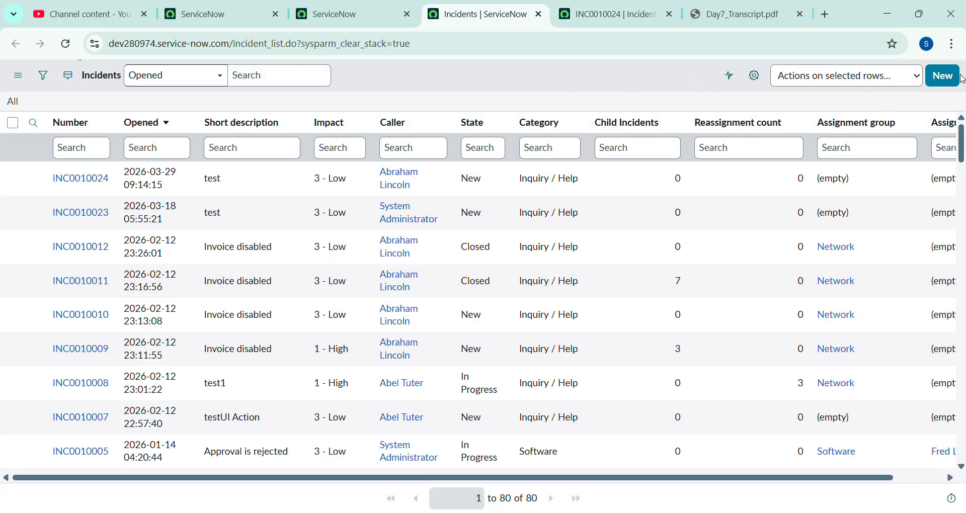
{"action": "left_click", "coordinate": [786, 73]}
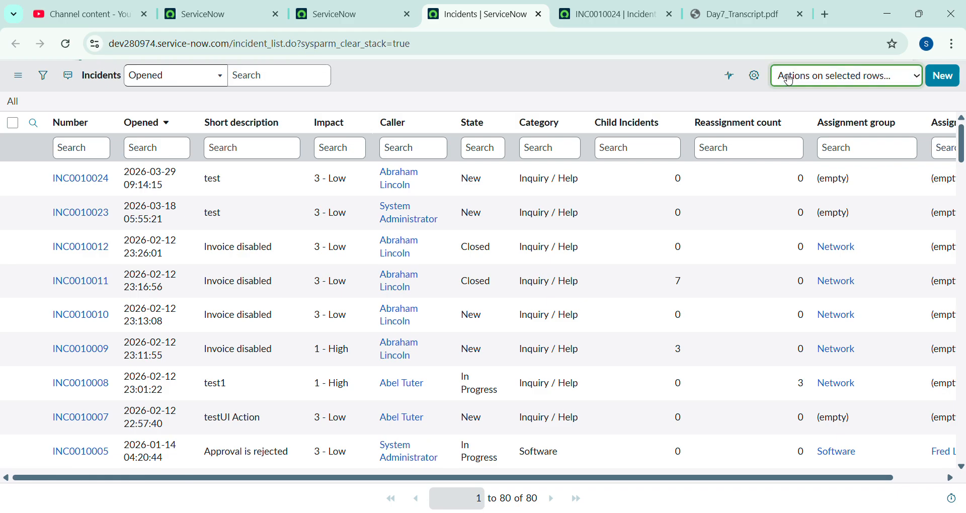
{"action": "left_click", "coordinate": [624, 81]}
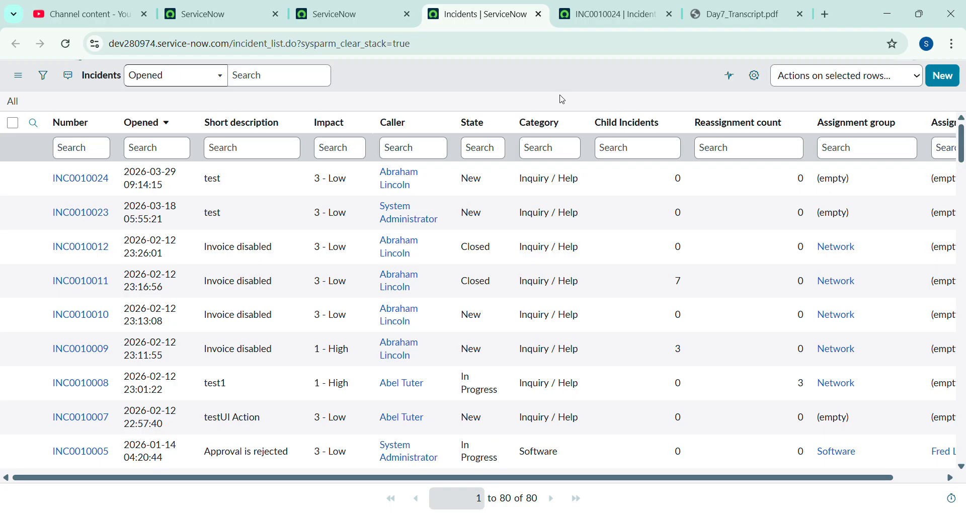
{"action": "right_click", "coordinate": [100, 181]}
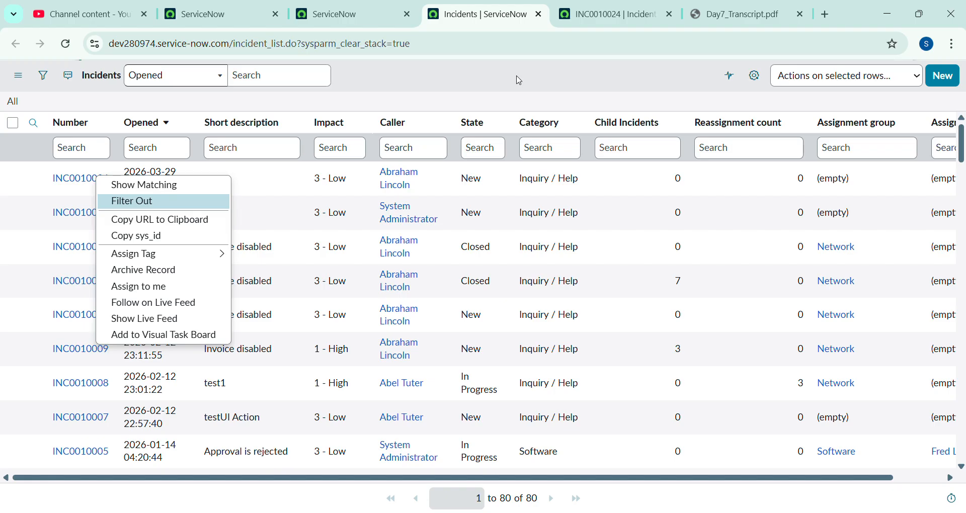
{"action": "key", "text": "Escape"}
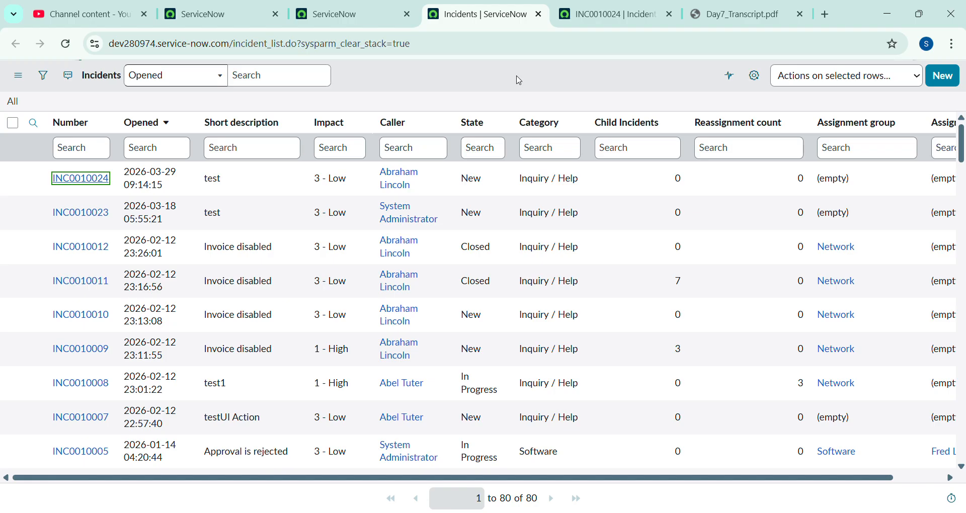
{"action": "left_click", "coordinate": [786, 87]}
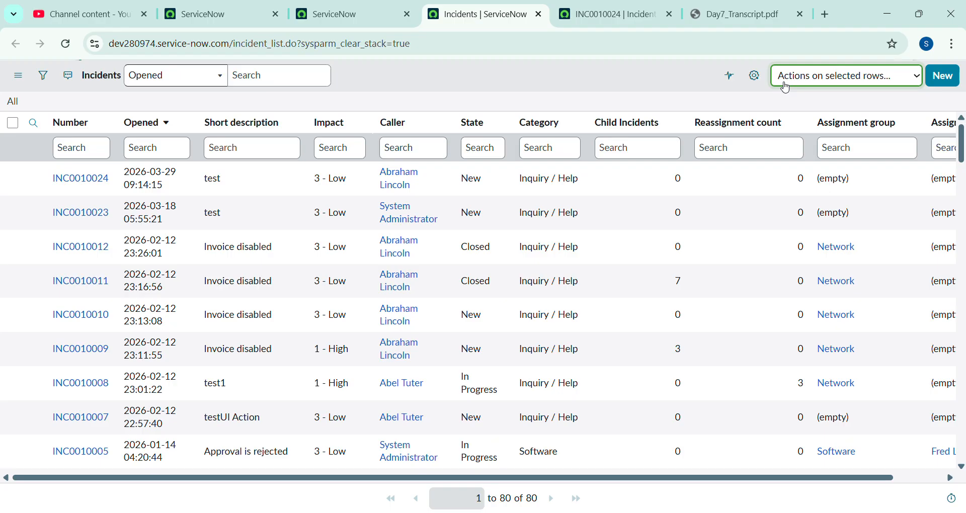
Step: Find "ui action" in the ServiceNow navigator and open the System UI UI Actions list in a new tab
{"action": "left_click", "coordinate": [342, 14]}
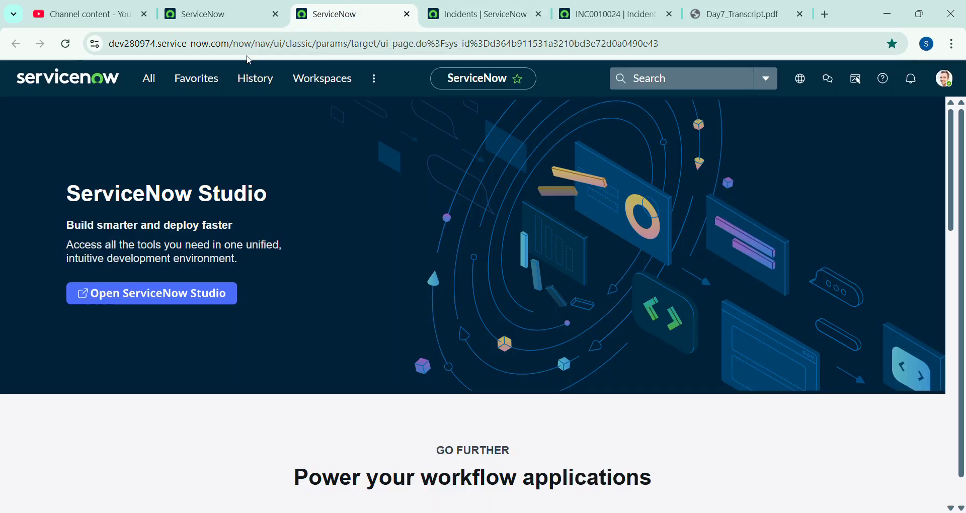
{"action": "left_click", "coordinate": [156, 84]}
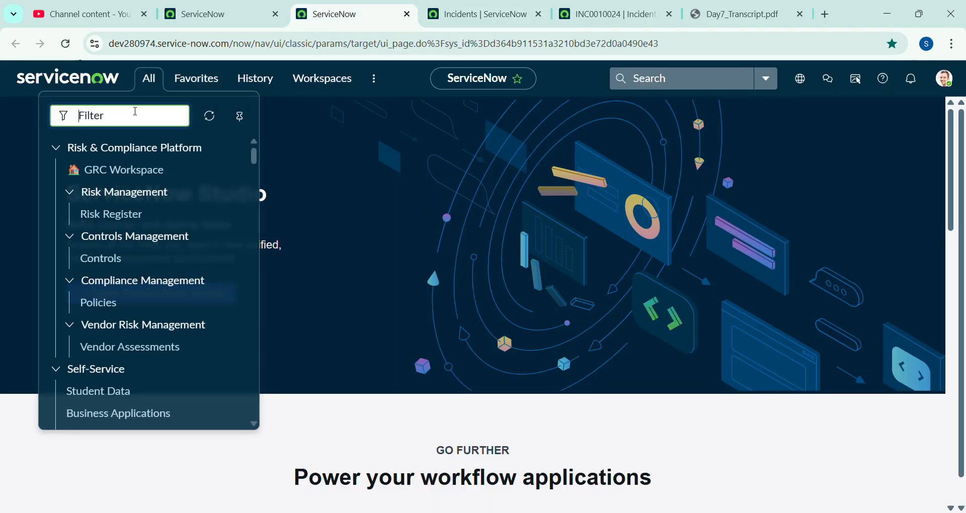
{"action": "type", "text": "ui ac"}
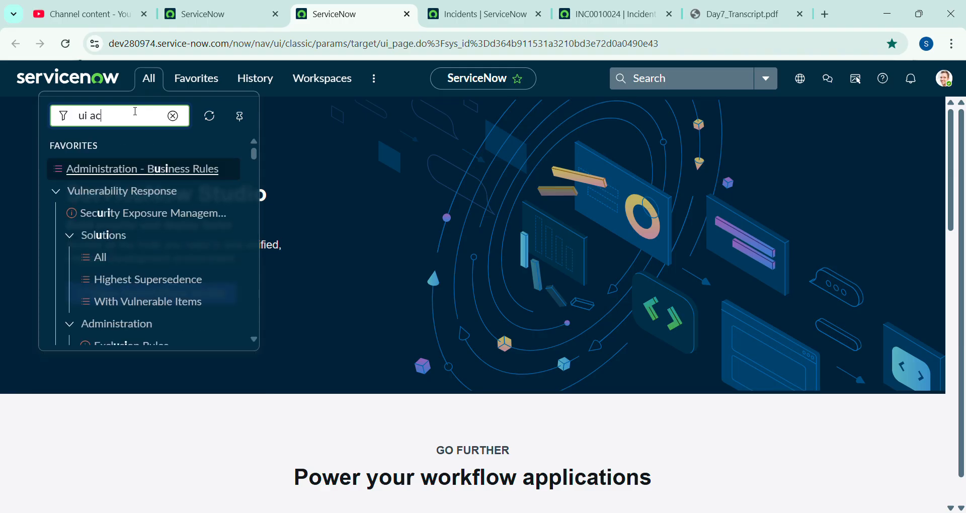
{"action": "type", "text": "tion"}
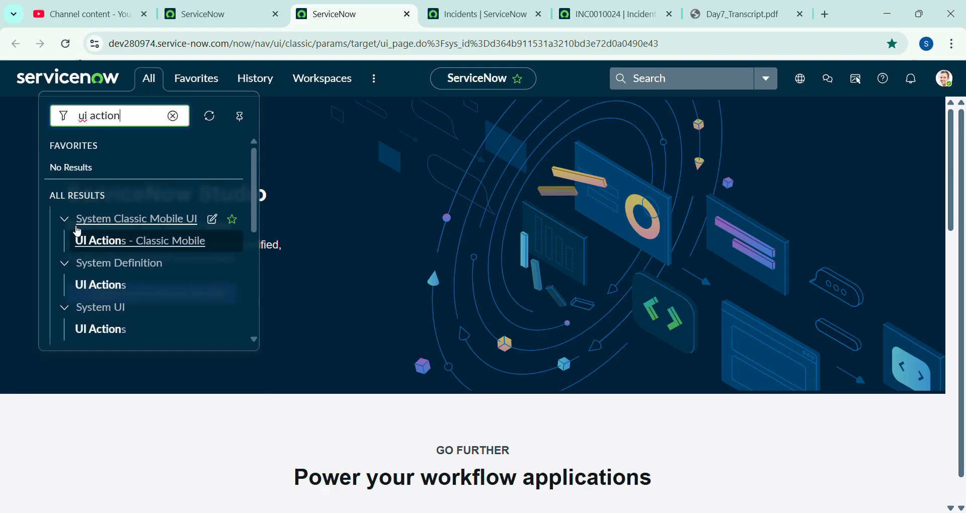
{"action": "middle_click", "coordinate": [93, 330]}
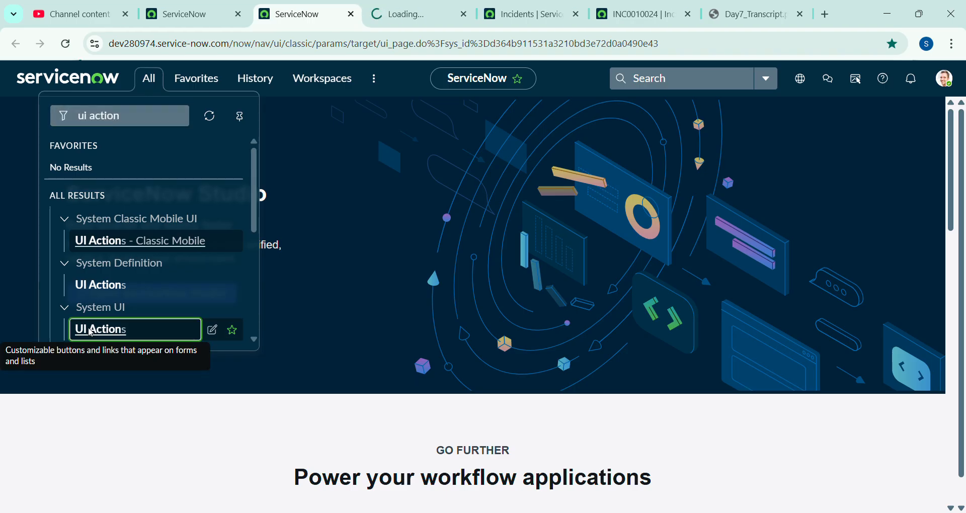
{"action": "left_click", "coordinate": [401, 13]}
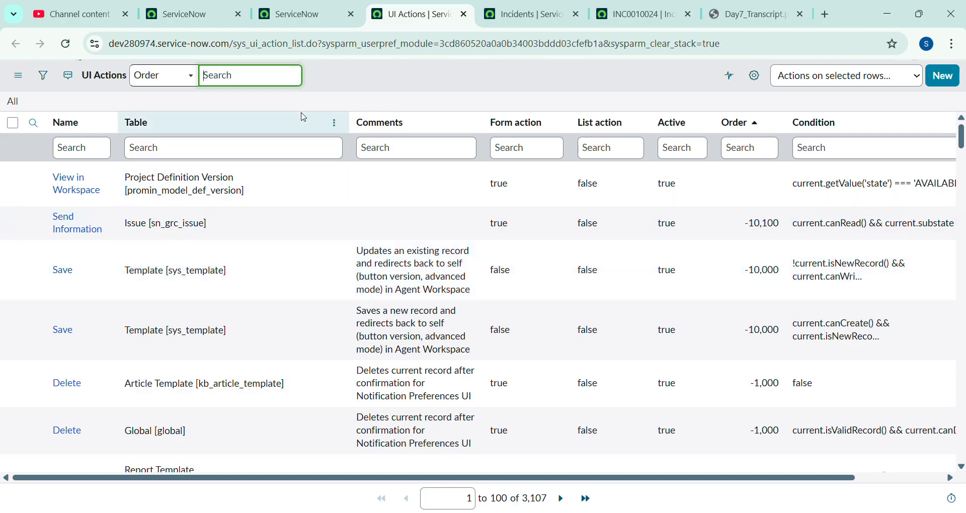
Step: Start a new UI Action record and look through its form fields, from Name to Script
{"action": "left_click", "coordinate": [955, 79]}
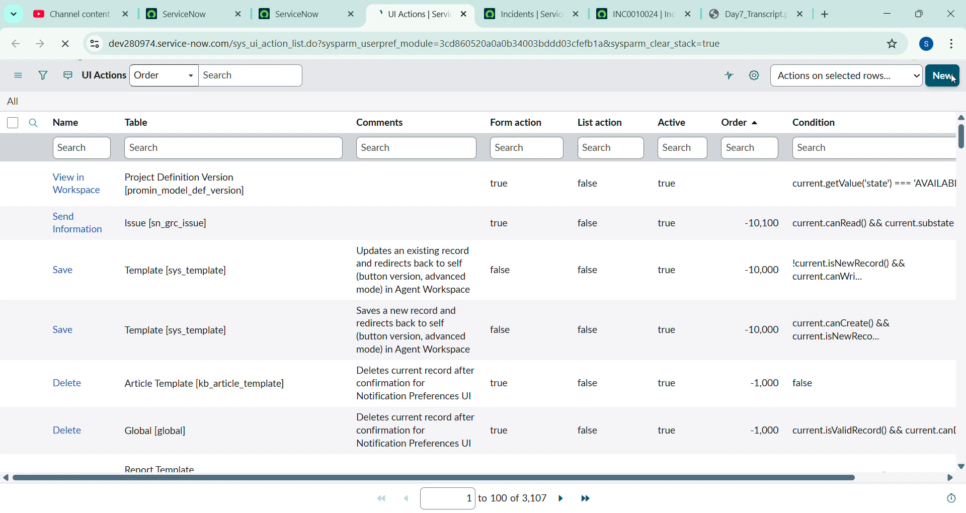
{"action": "scroll", "coordinate": [480, 137], "scroll_direction": "down", "scroll_amount": 8}
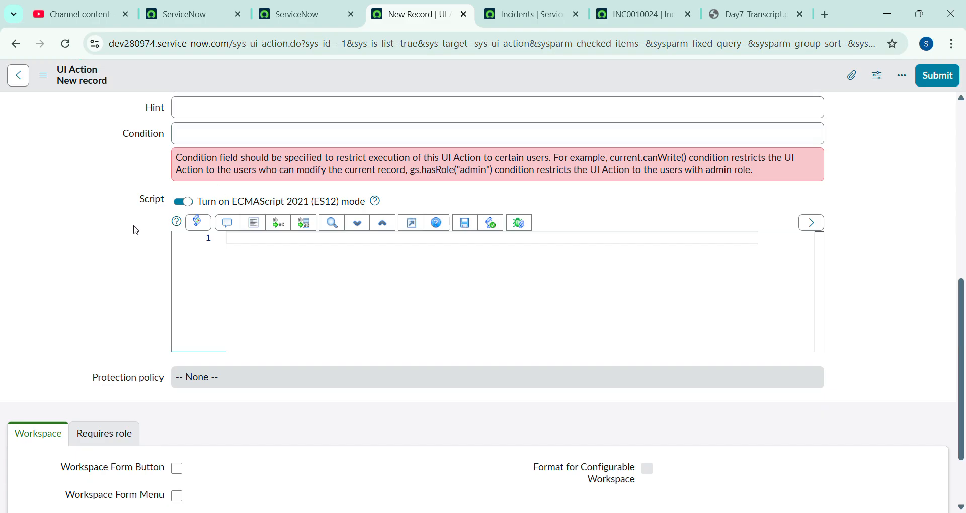
{"action": "scroll", "coordinate": [135, 229], "scroll_direction": "up", "scroll_amount": 7}
{"action": "scroll", "coordinate": [136, 231], "scroll_direction": "up", "scroll_amount": 1}
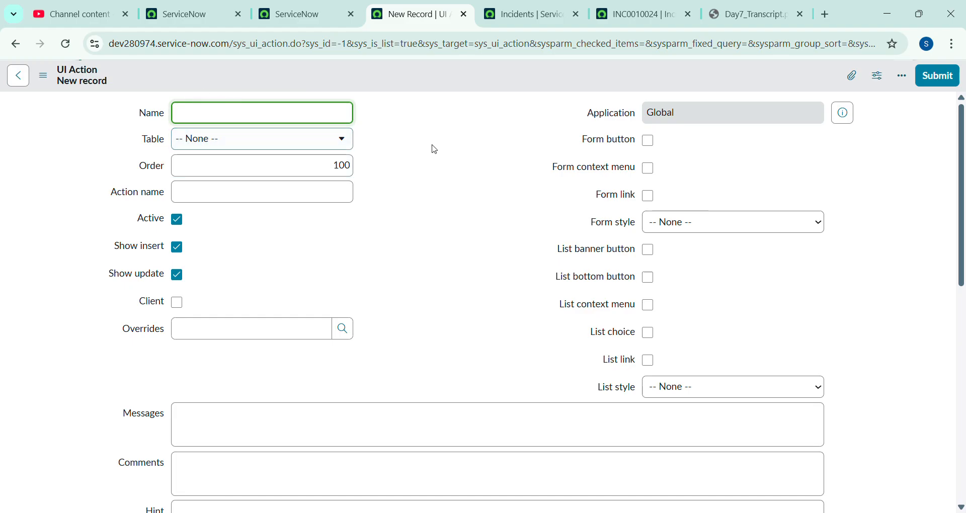
{"action": "left_click", "coordinate": [409, 187]}
{"action": "scroll", "coordinate": [409, 187], "scroll_direction": "down", "scroll_amount": 3}
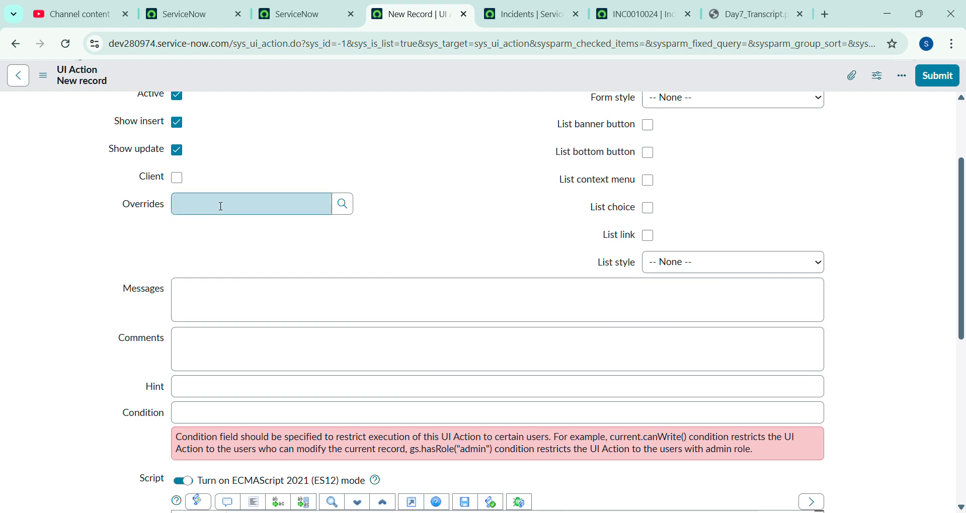
{"action": "scroll", "coordinate": [221, 204], "scroll_direction": "down", "scroll_amount": 1}
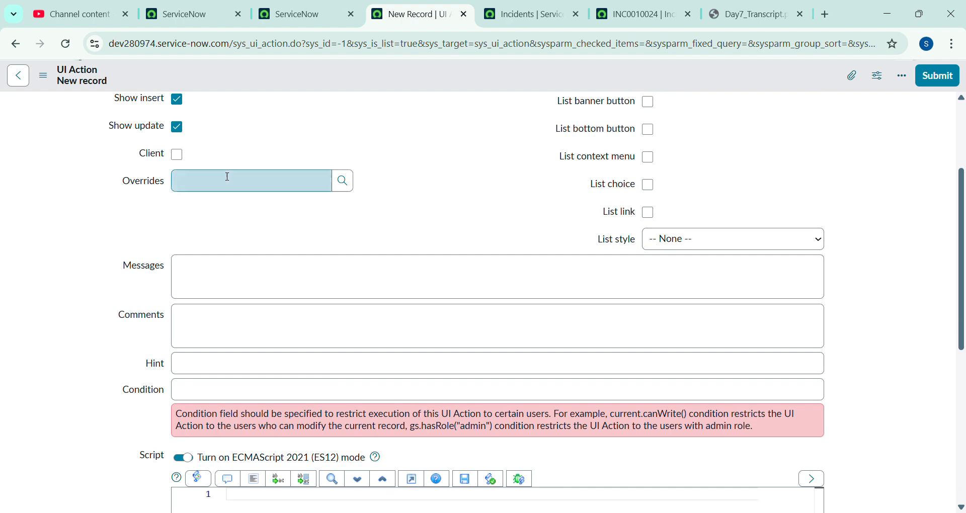
Step: Make the new UI Action run on the client side and look at its Onclick field
{"action": "left_click", "coordinate": [177, 155]}
{"action": "left_click", "coordinate": [161, 391]}
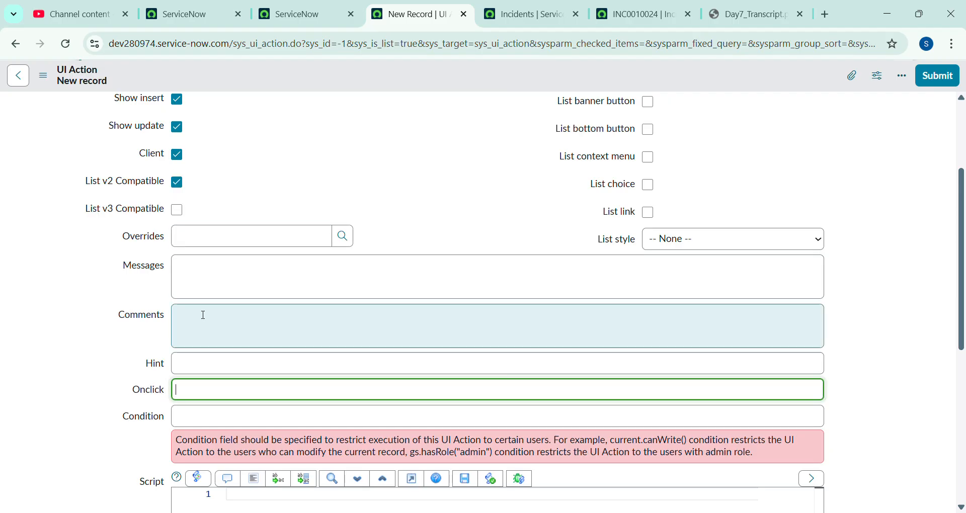
{"action": "left_click", "coordinate": [269, 211]}
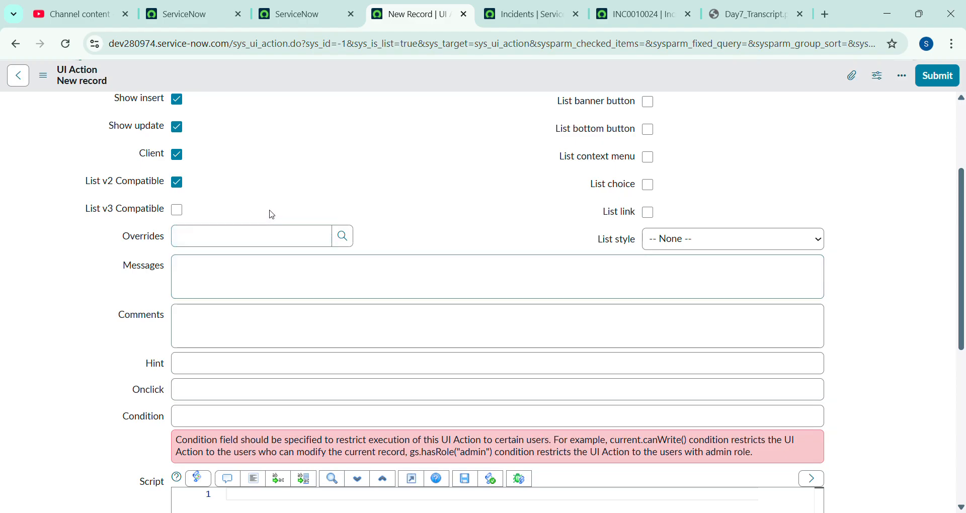
Step: Turn off the Client option on the new UI Action and look back over its form fields
{"action": "left_click", "coordinate": [178, 155]}
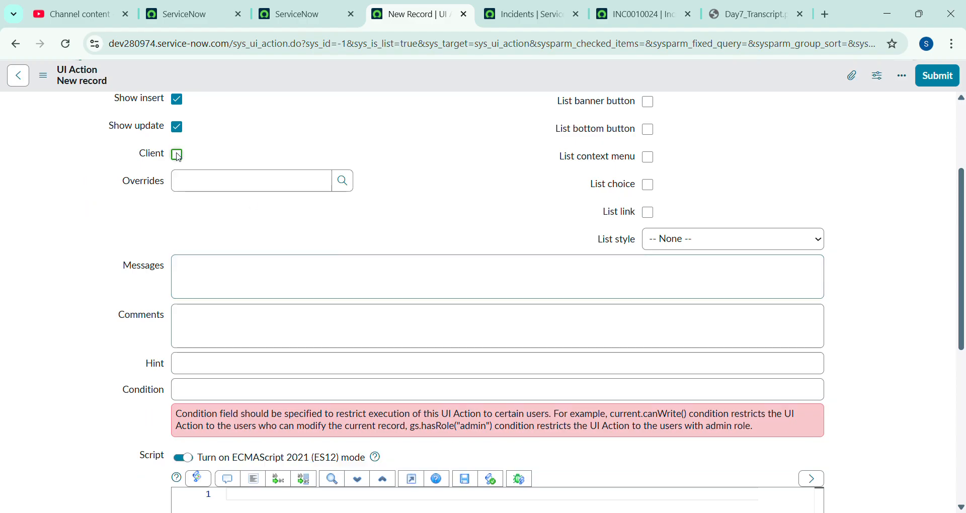
{"action": "left_click", "coordinate": [389, 202]}
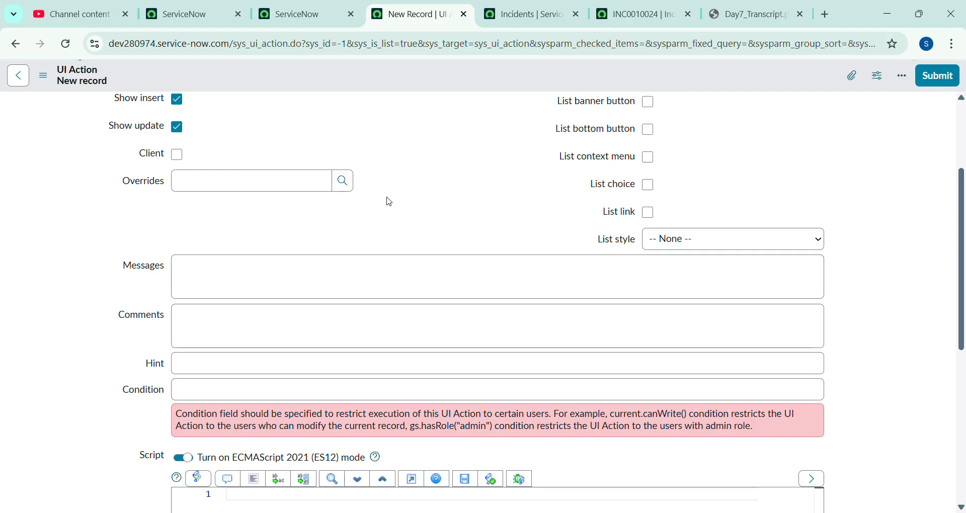
{"action": "scroll", "coordinate": [390, 202], "scroll_direction": "up", "scroll_amount": 3}
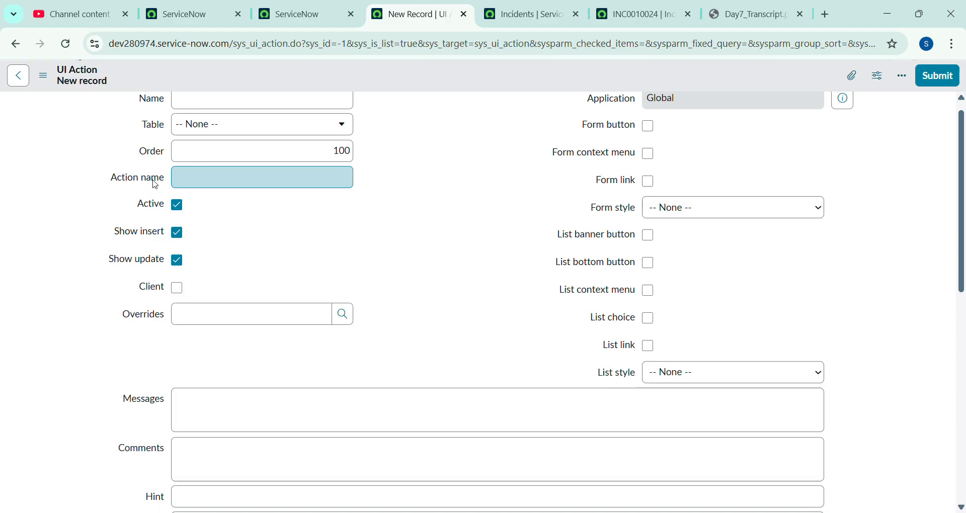
{"action": "scroll", "coordinate": [156, 187], "scroll_direction": "down", "scroll_amount": 1}
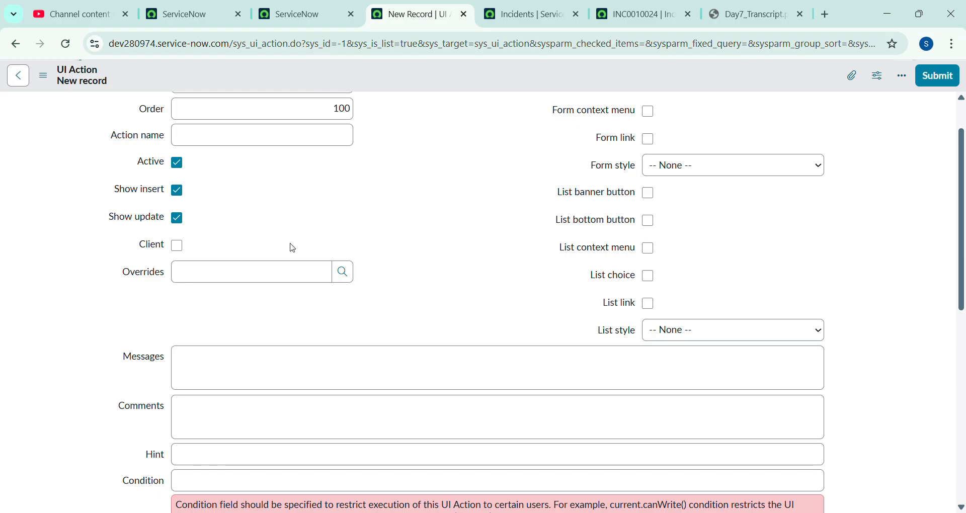
{"action": "scroll", "coordinate": [293, 248], "scroll_direction": "up", "scroll_amount": 2}
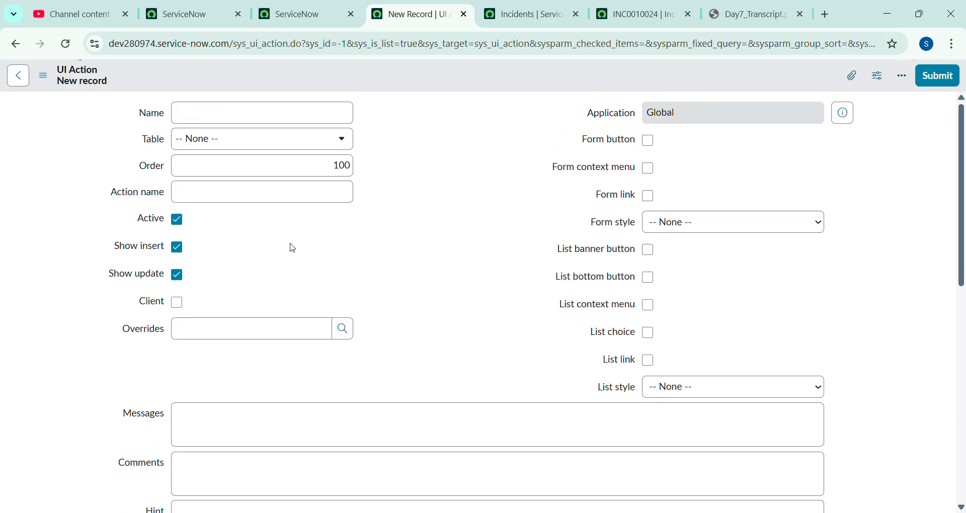
Step: Return to the UI Actions list and filter it to names starting with "new" on tables starting with "incident"
{"action": "left_click", "coordinate": [16, 45]}
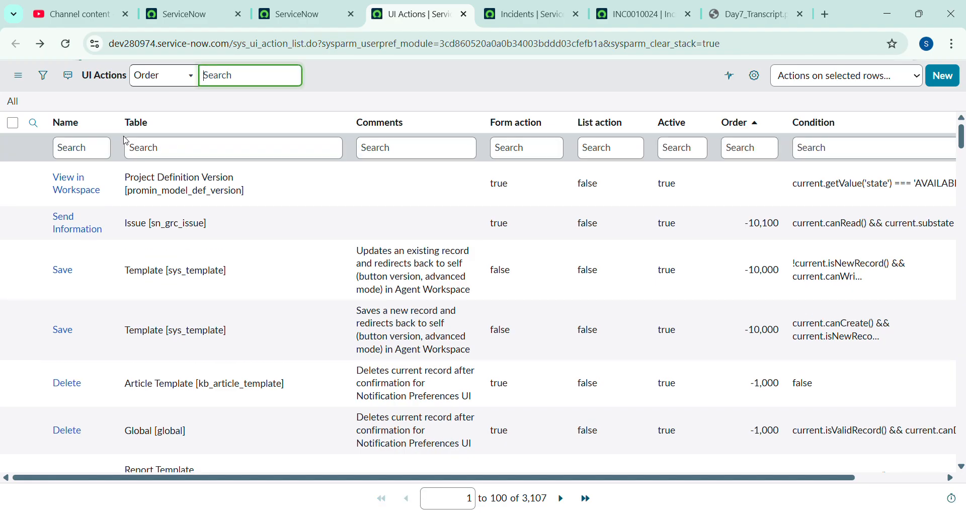
{"action": "left_click", "coordinate": [81, 148]}
{"action": "type", "text": "new"}
{"action": "key", "text": "Return"}
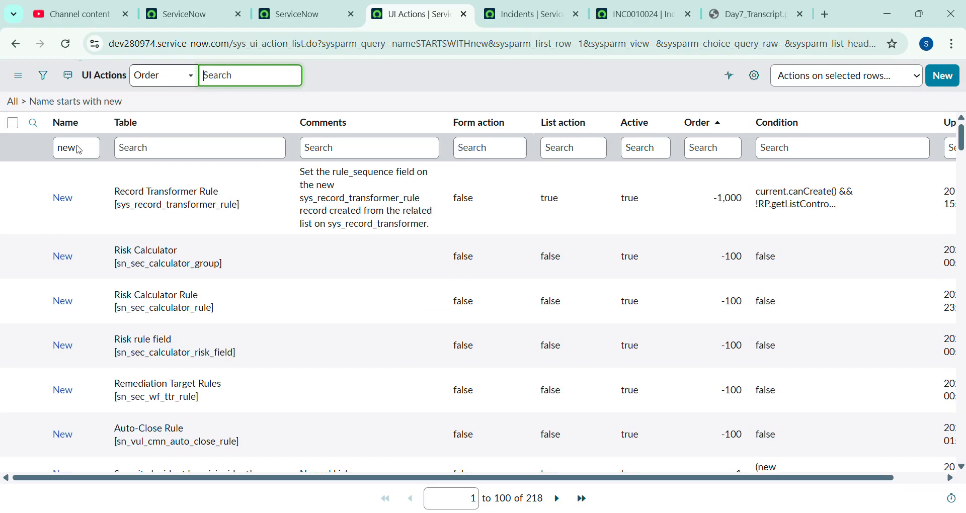
{"action": "left_click", "coordinate": [195, 149]}
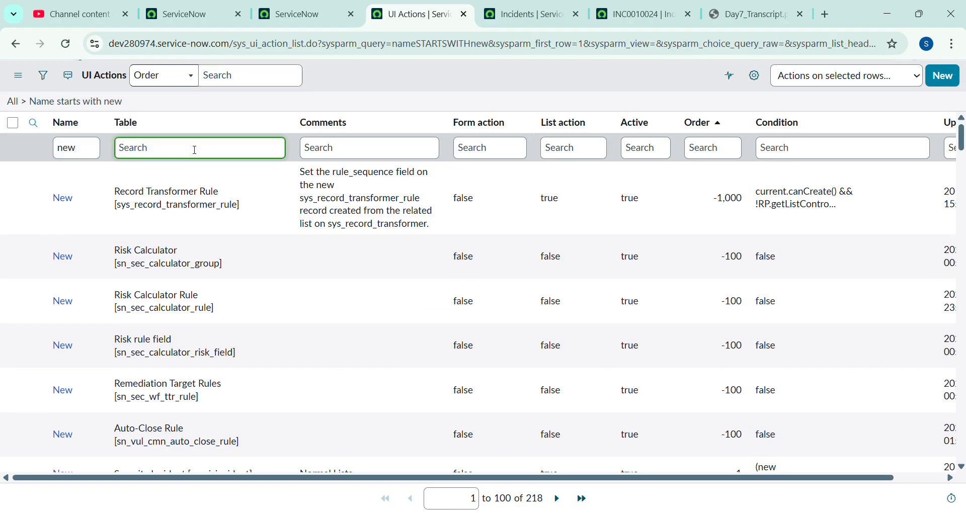
{"action": "type", "text": "incident"}
{"action": "key", "text": "Return"}
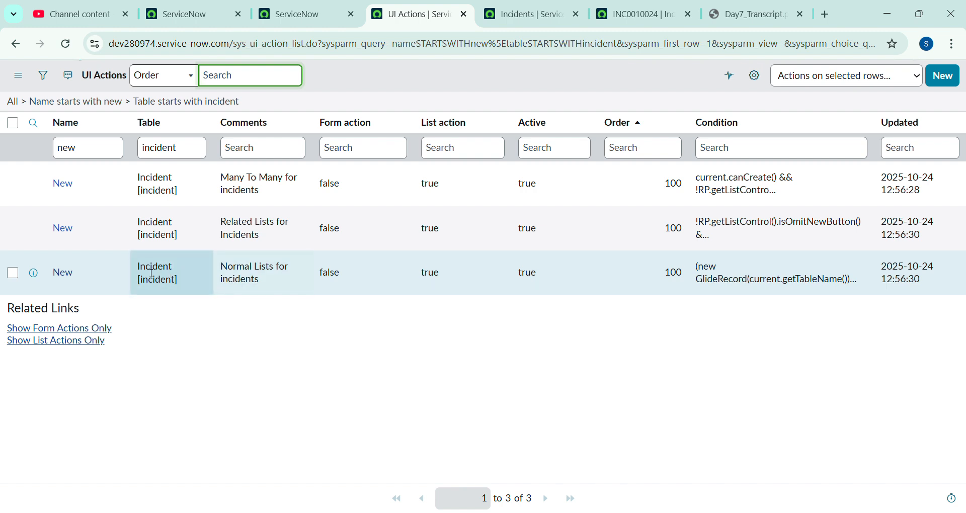
Step: Open the New UI Action commented "Normal Lists for incidents" in a separate tab and check its List banner button setting
{"action": "middle_click", "coordinate": [73, 278]}
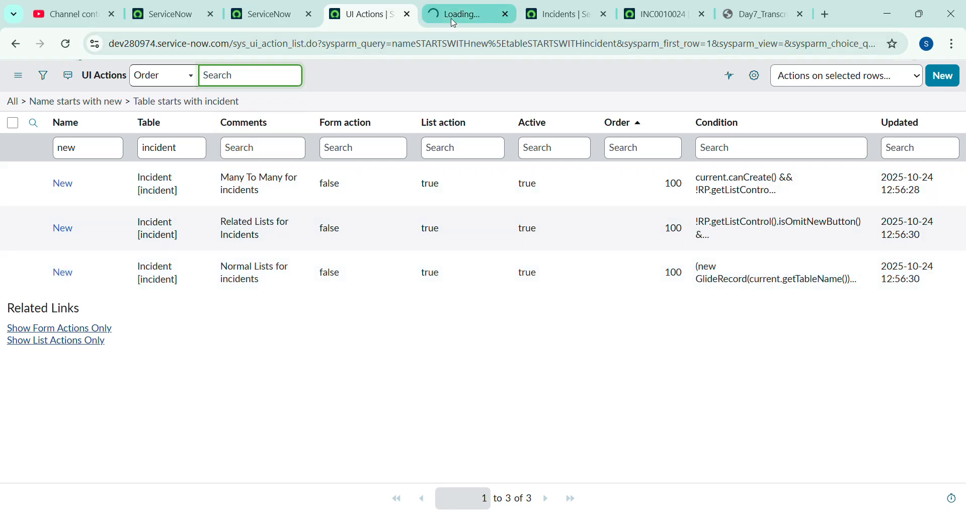
{"action": "left_click", "coordinate": [455, 23]}
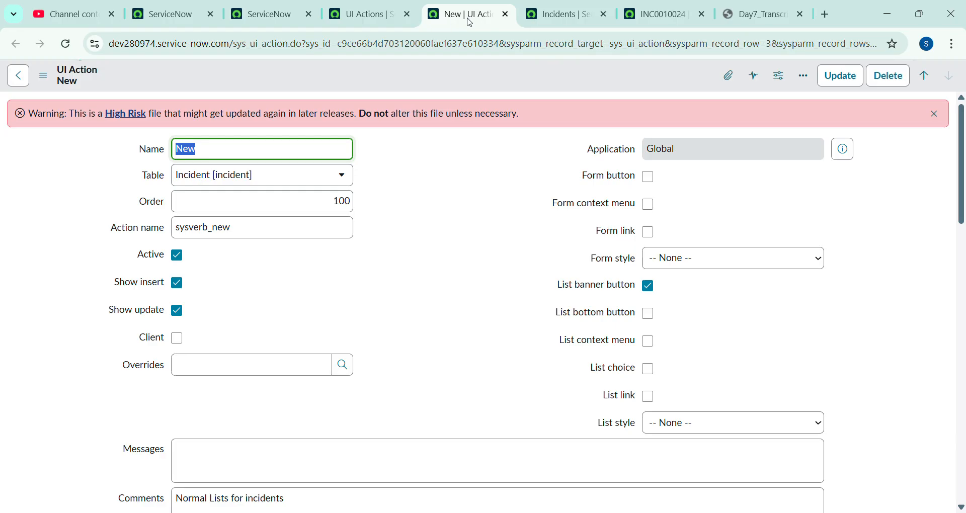
{"action": "left_click_drag", "start_coordinate": [555, 287], "coordinate": [642, 292]}
{"action": "left_click", "coordinate": [642, 291]}
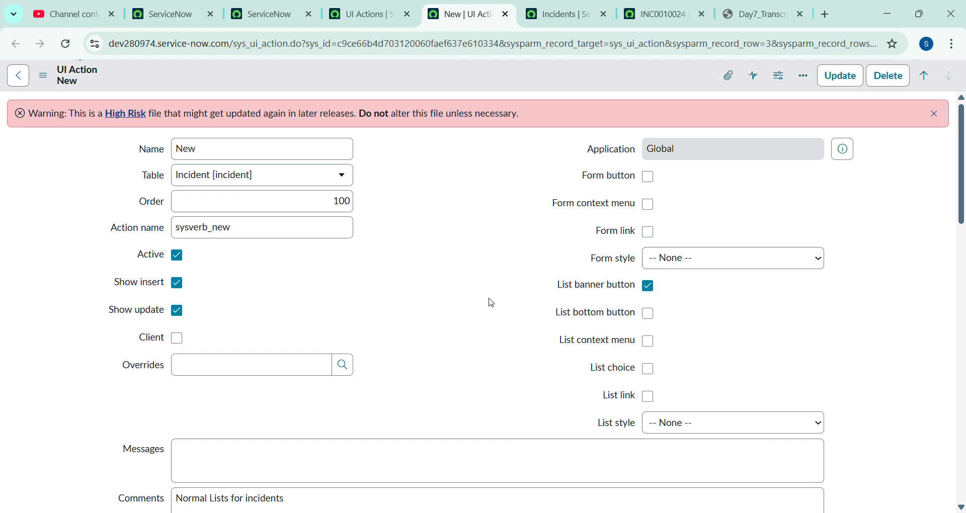
Step: Start a new incident record from the Incidents list, look at the blank form, and return to the New UI Action record
{"action": "left_click", "coordinate": [560, 14]}
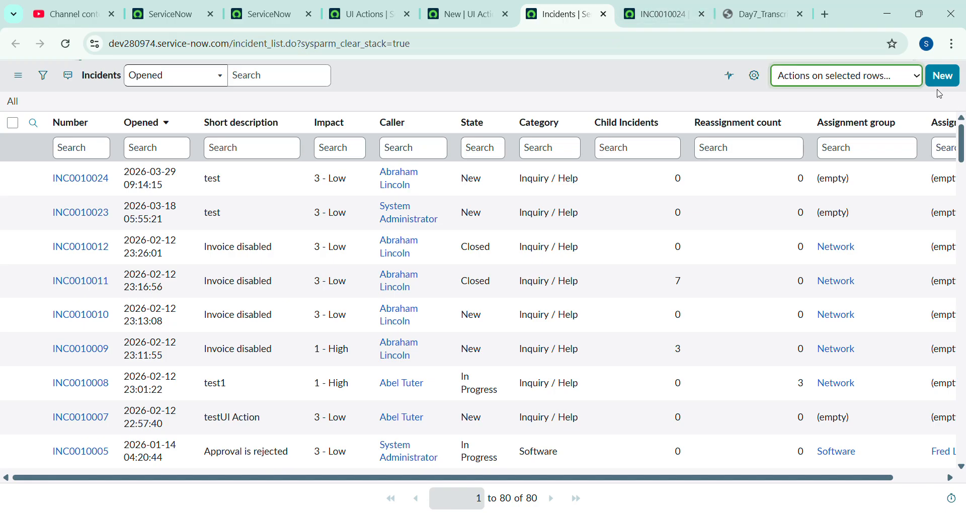
{"action": "left_click", "coordinate": [942, 75]}
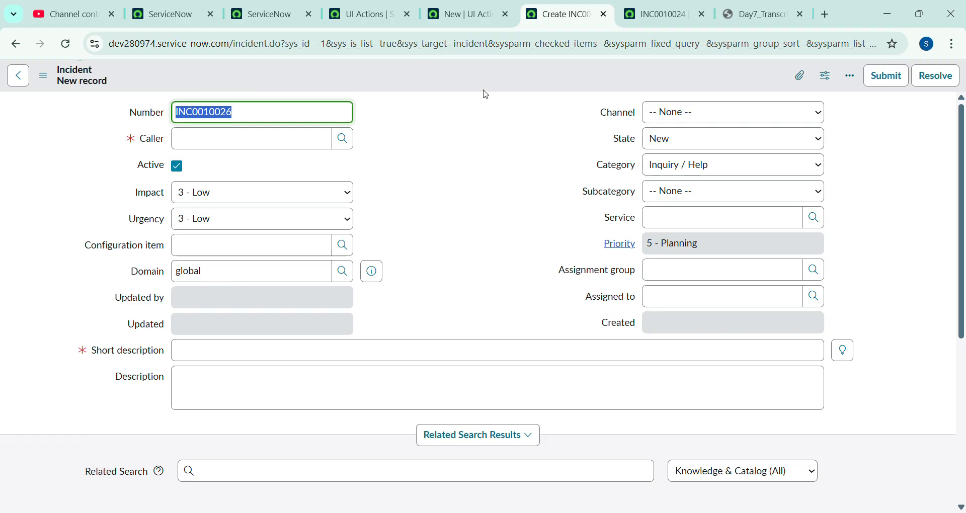
{"action": "left_click", "coordinate": [462, 14]}
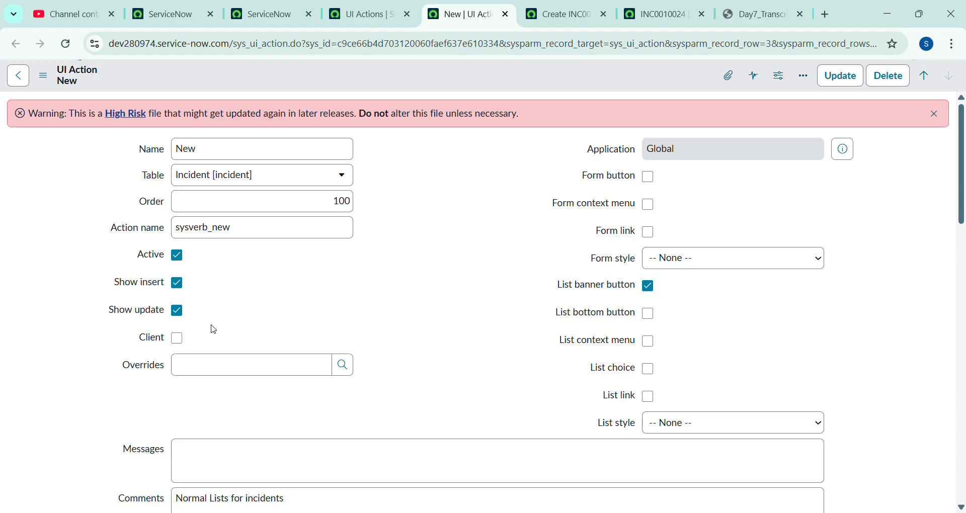
Step: Examine the New UI Action's Action name, Condition and Script fields
{"action": "left_click_drag", "start_coordinate": [232, 230], "coordinate": [178, 232]}
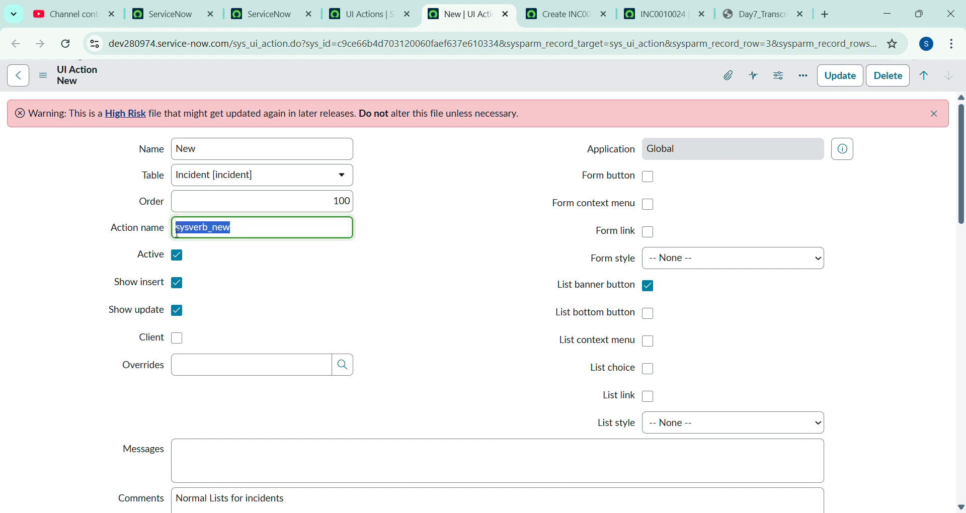
{"action": "left_click", "coordinate": [277, 263]}
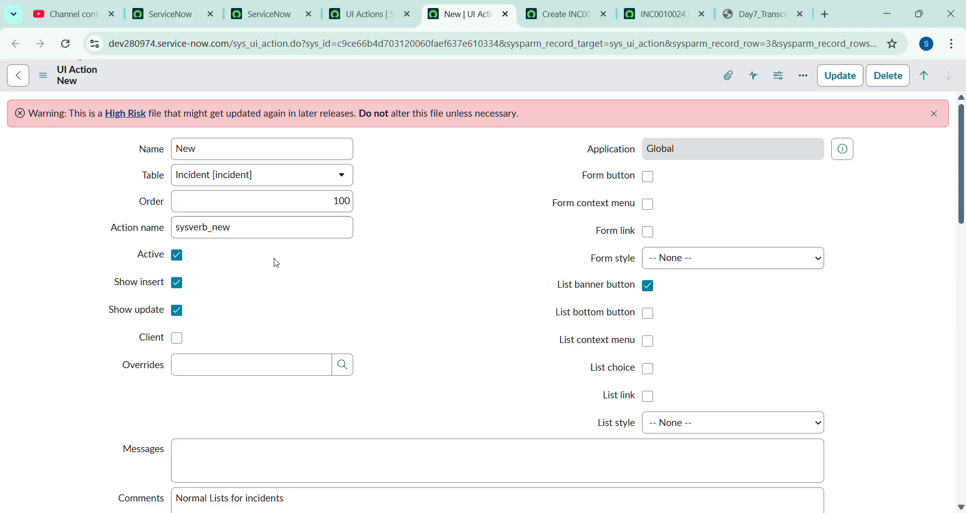
{"action": "scroll", "coordinate": [457, 226], "scroll_direction": "down", "scroll_amount": 5}
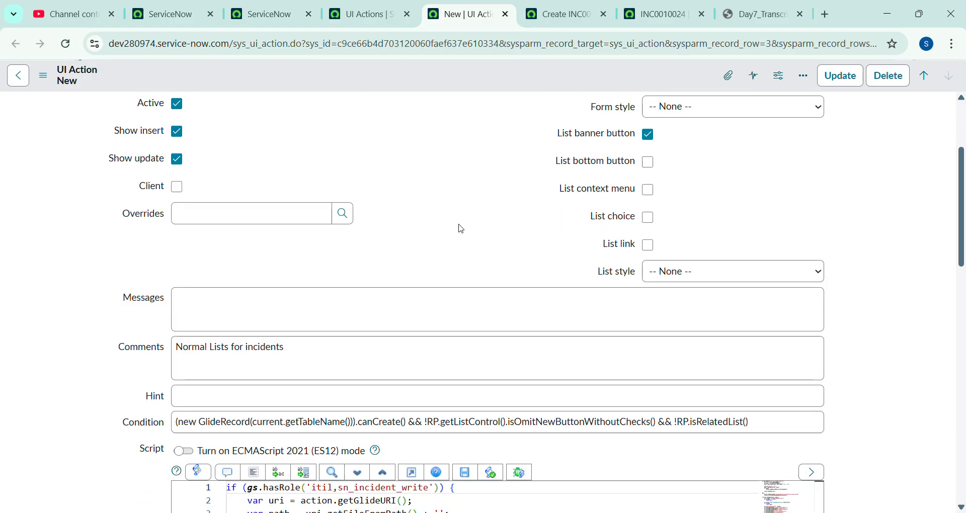
{"action": "scroll", "coordinate": [461, 229], "scroll_direction": "down", "scroll_amount": 2}
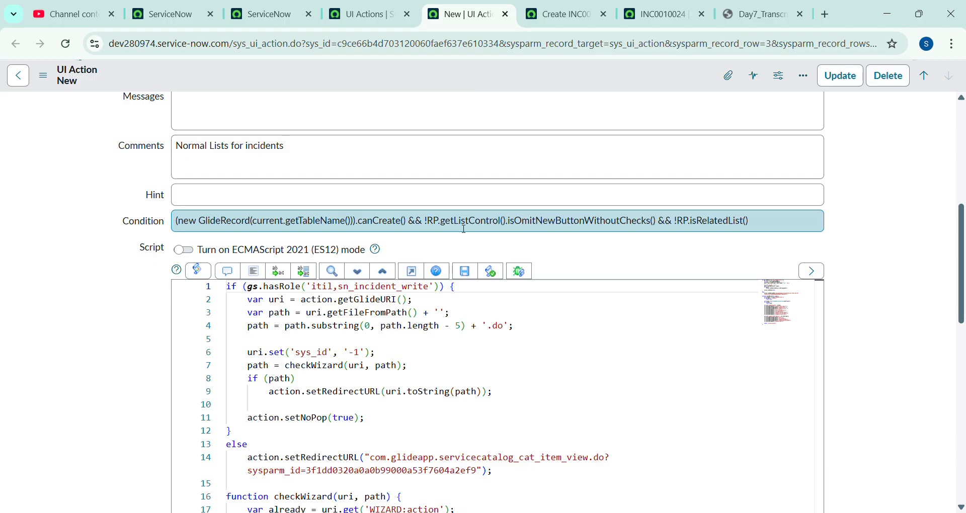
{"action": "scroll", "coordinate": [447, 157], "scroll_direction": "up", "scroll_amount": 7}
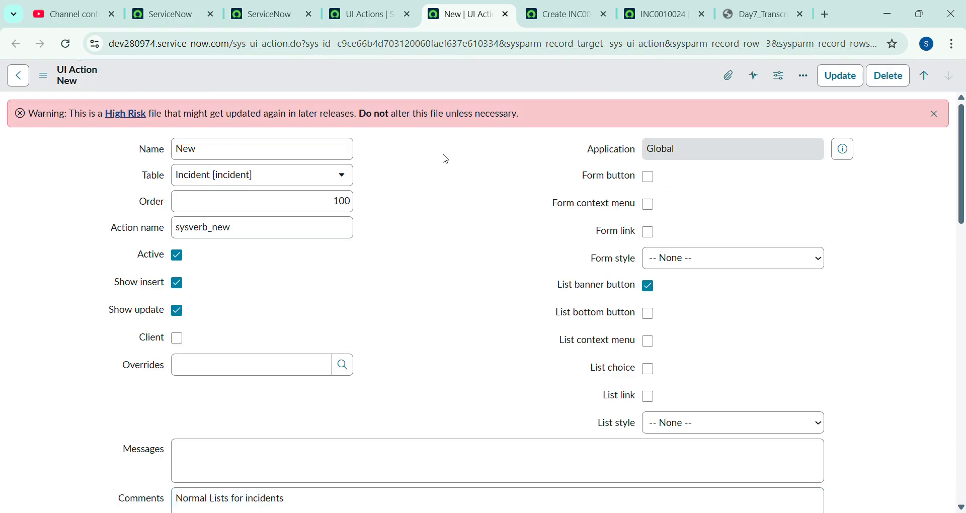
{"action": "scroll", "coordinate": [446, 159], "scroll_direction": "down", "scroll_amount": 5}
{"action": "scroll", "coordinate": [446, 159], "scroll_direction": "up", "scroll_amount": 3}
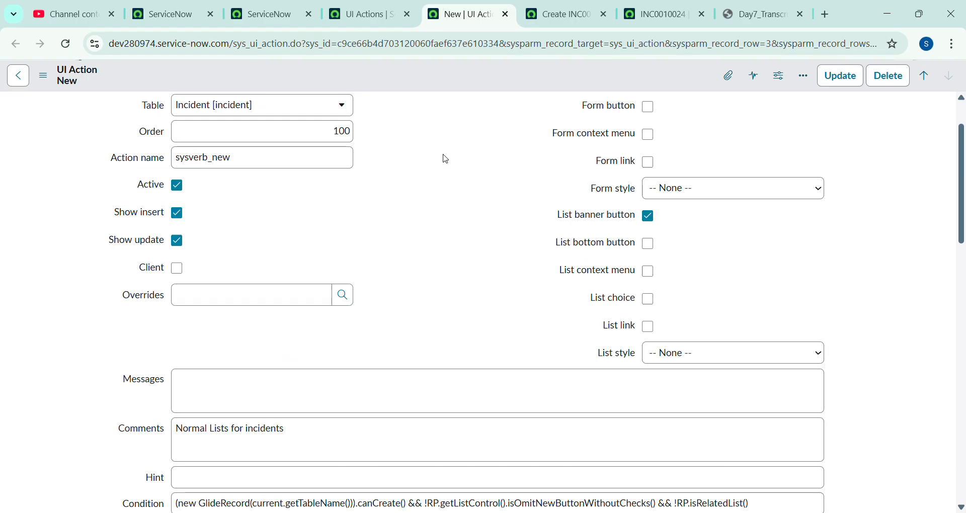
{"action": "scroll", "coordinate": [446, 159], "scroll_direction": "up", "scroll_amount": 2}
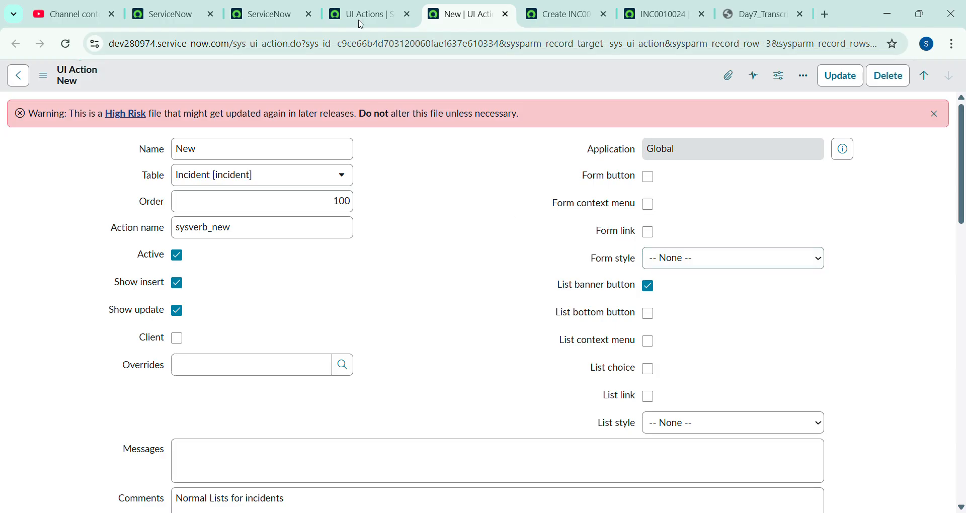
Step: Close the New UI Action tab and filter the UI Actions list by name "resolve", keeping the incident table filter
{"action": "left_click", "coordinate": [505, 15]}
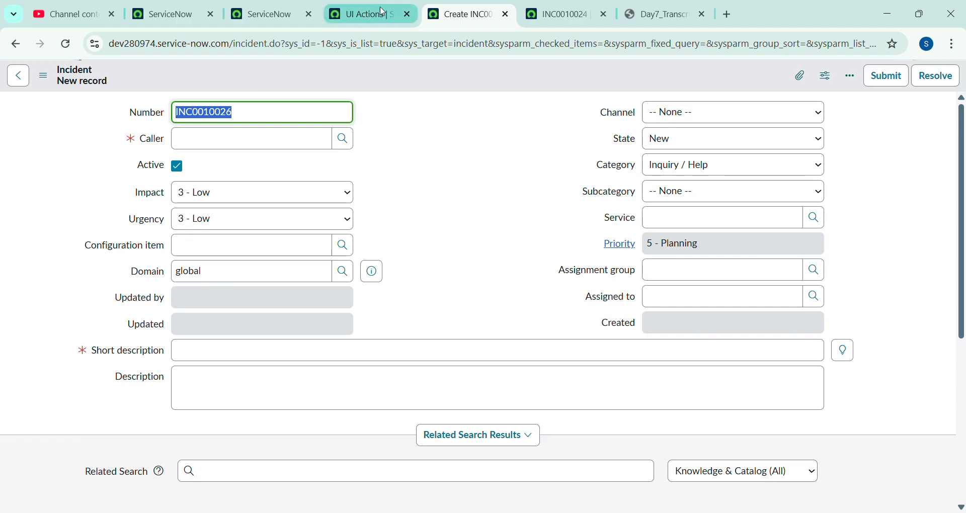
{"action": "left_click", "coordinate": [362, 14]}
{"action": "left_click", "coordinate": [89, 146]}
{"action": "key", "text": "BackSpace"}
{"action": "key", "text": "BackSpace"}
{"action": "key", "text": "BackSpace"}
{"action": "type", "text": "resolve"}
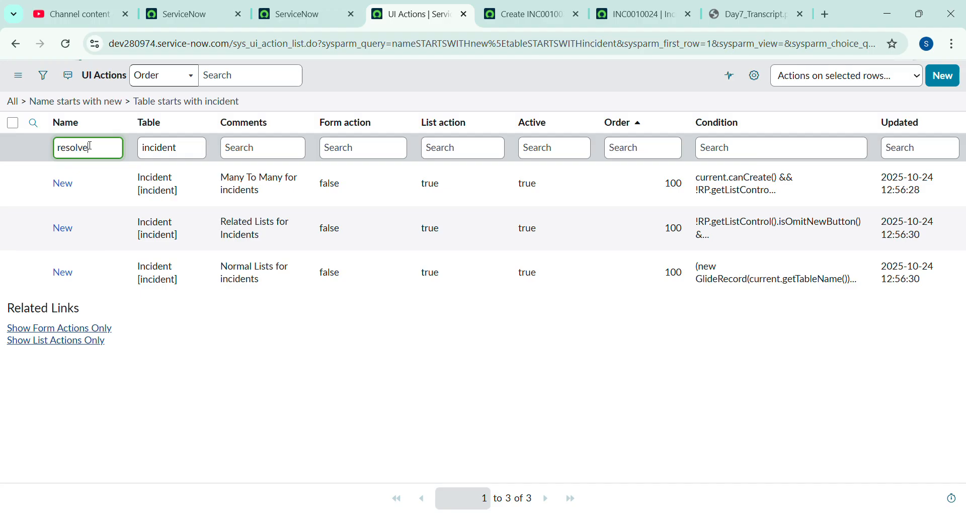
{"action": "key", "text": "Return"}
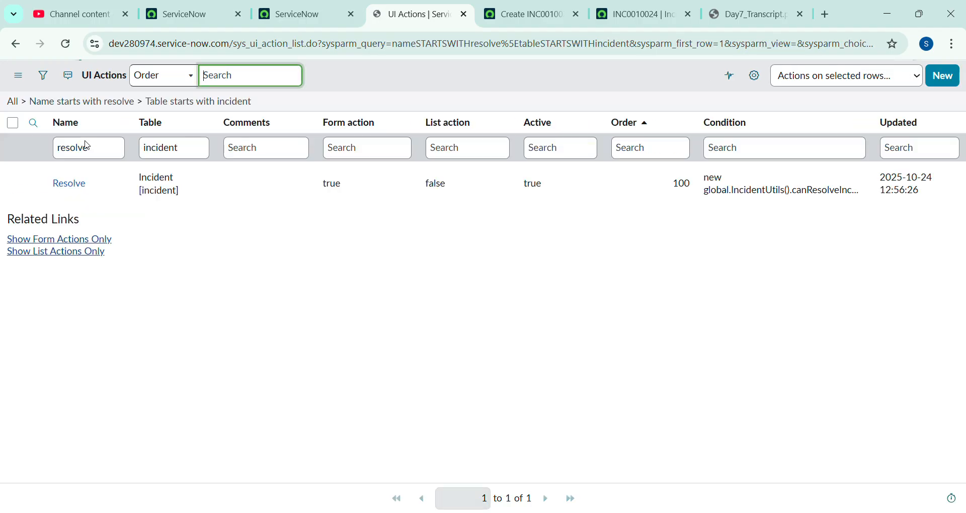
Step: Open the incident table's Resolve UI Action in a separate tab and review its Form button, Action name and Client settings
{"action": "left_click", "coordinate": [71, 188], "text": "ctrl"}
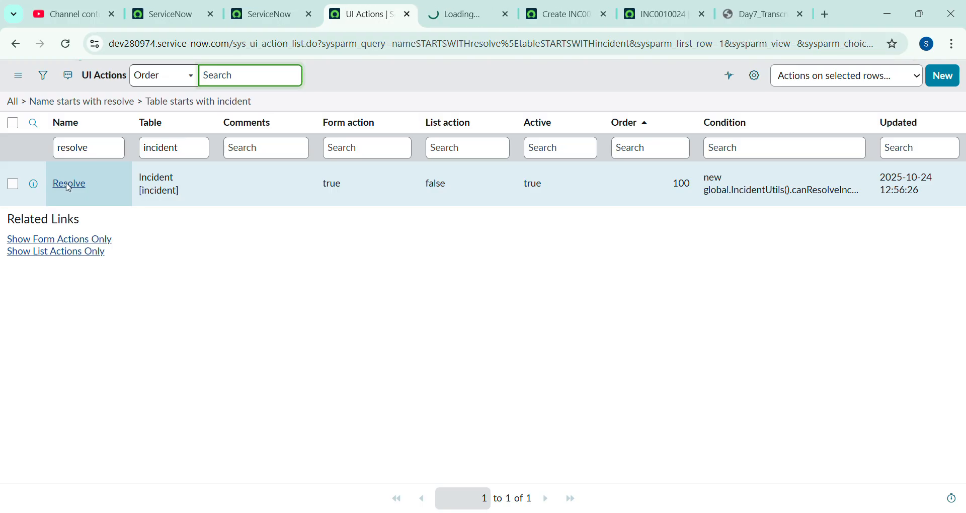
{"action": "left_click", "coordinate": [473, 10]}
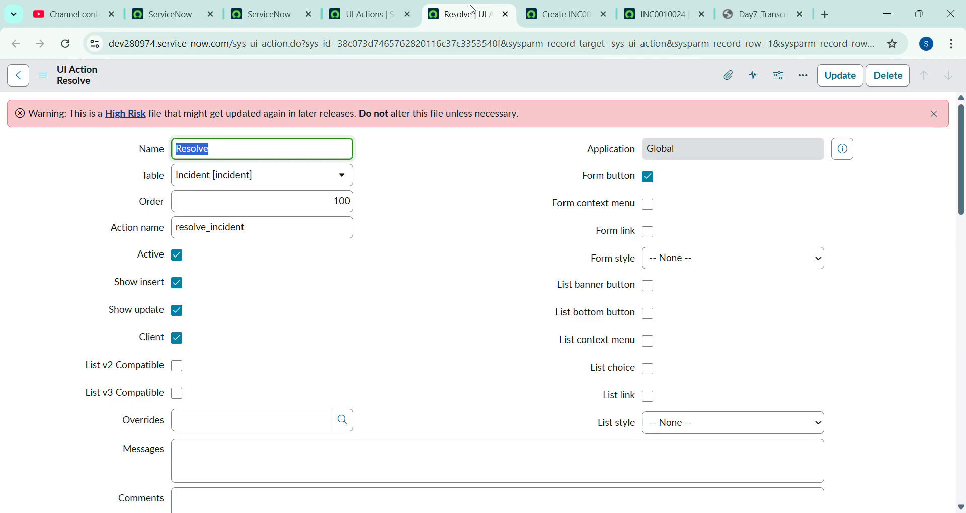
{"action": "left_click", "coordinate": [396, 200]}
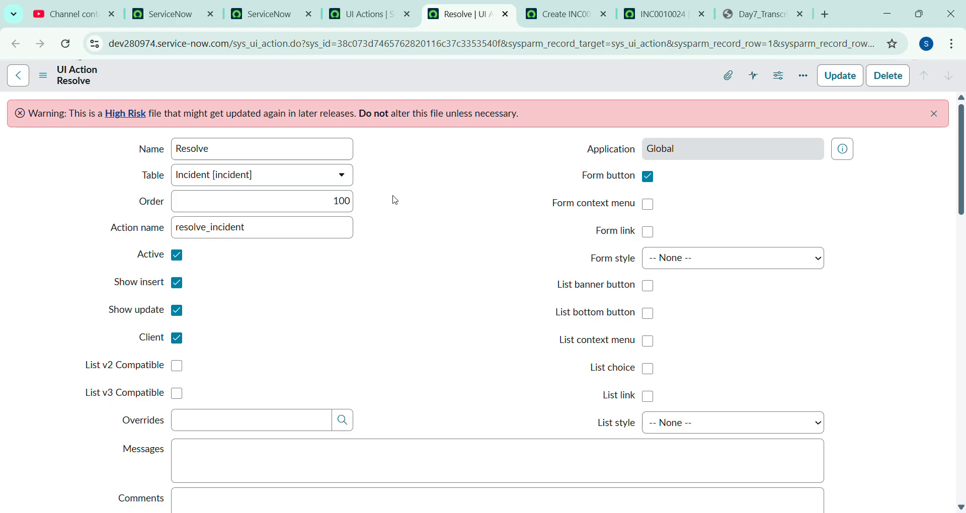
{"action": "scroll", "coordinate": [396, 200], "scroll_direction": "down", "scroll_amount": 1}
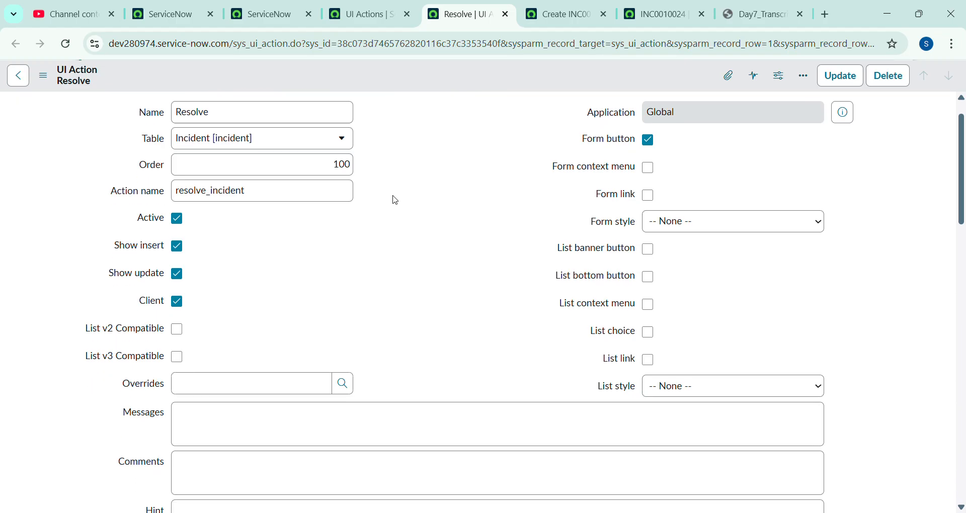
{"action": "scroll", "coordinate": [396, 201], "scroll_direction": "up", "scroll_amount": 1}
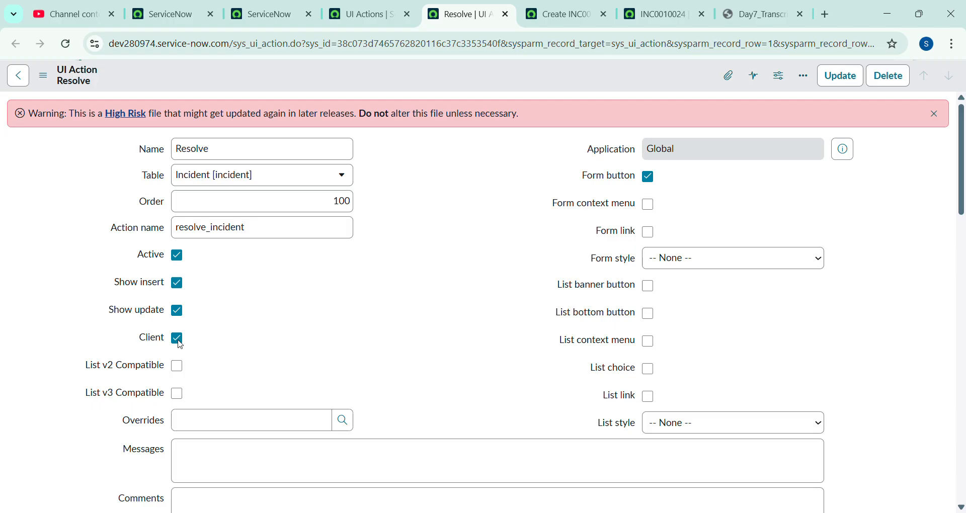
Step: Examine the Resolve UI Action's Onclick call and the matching resolveIncident function in its Script
{"action": "scroll", "coordinate": [250, 350], "scroll_direction": "down", "scroll_amount": 4}
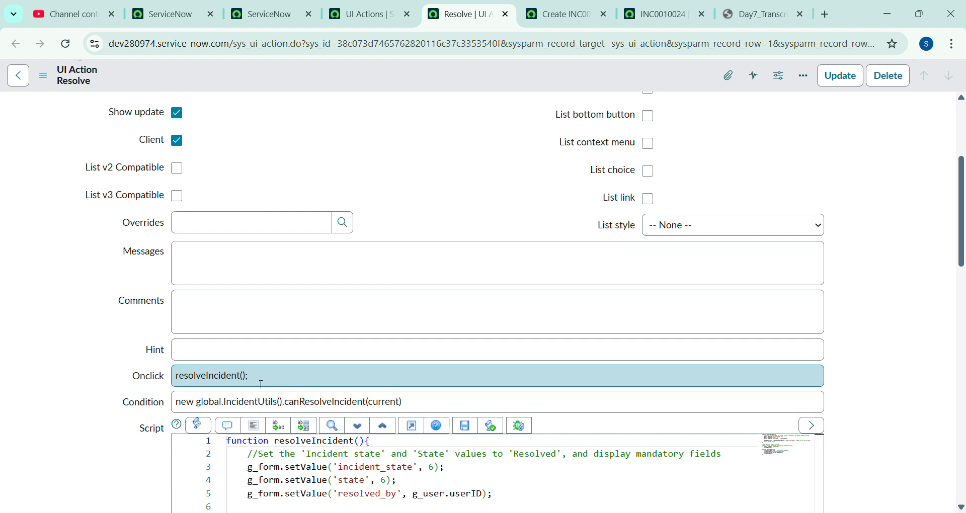
{"action": "scroll", "coordinate": [261, 385], "scroll_direction": "down", "scroll_amount": 3}
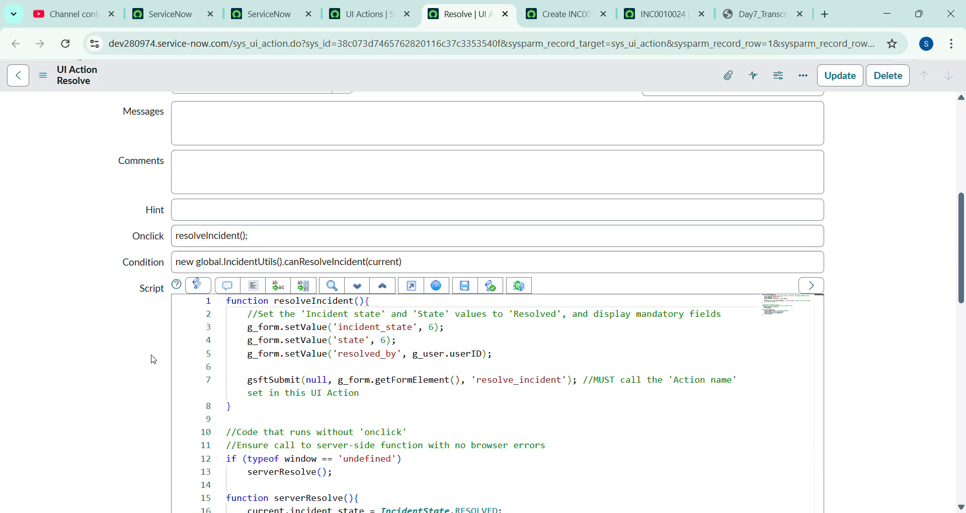
{"action": "scroll", "coordinate": [154, 360], "scroll_direction": "down", "scroll_amount": 1}
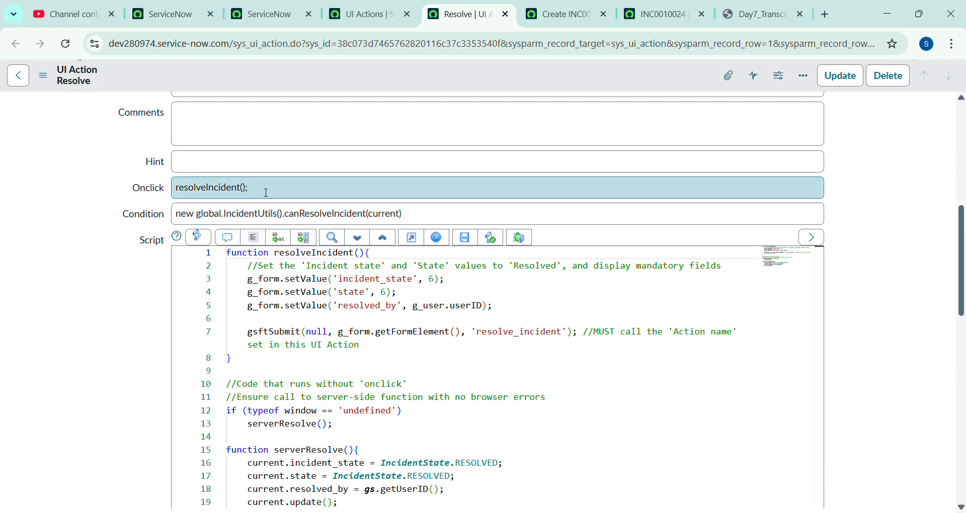
{"action": "left_click_drag", "start_coordinate": [257, 193], "coordinate": [176, 189]}
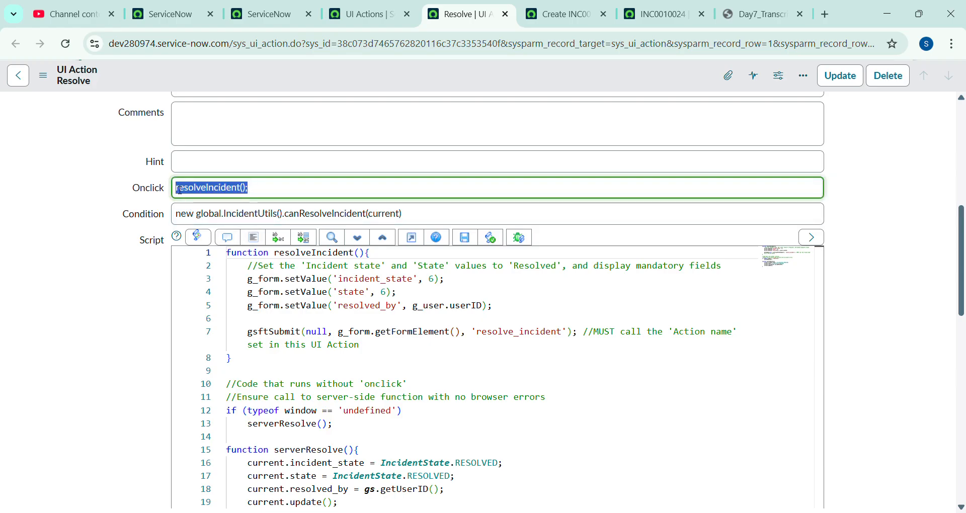
{"action": "double_click", "coordinate": [322, 260]}
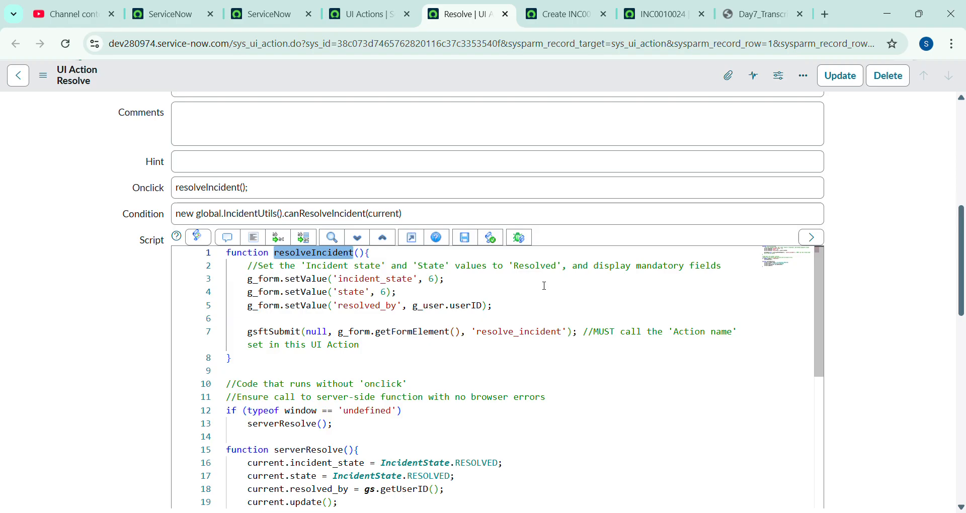
Step: Set the State of the already open incident to Resolved and examine its Resolution Information fields
{"action": "scroll", "coordinate": [545, 286], "scroll_direction": "down", "scroll_amount": 1}
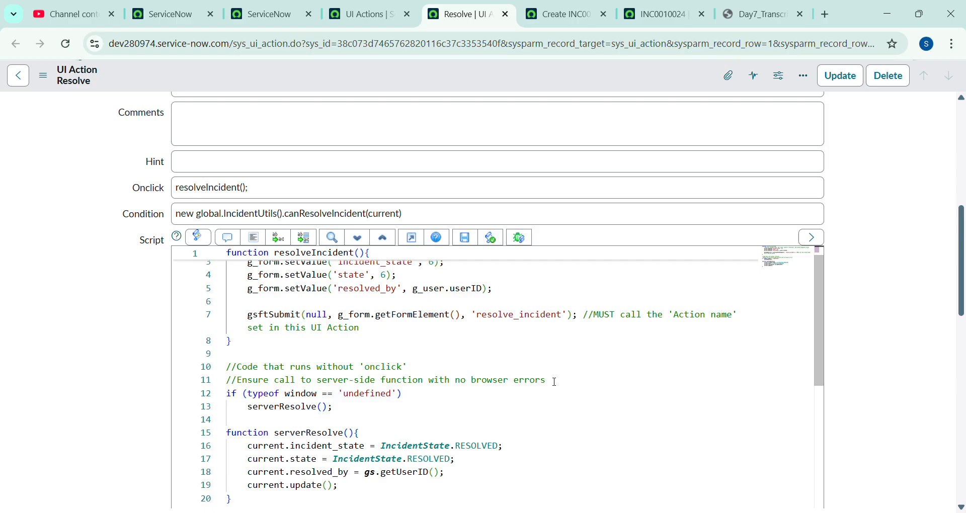
{"action": "left_click", "coordinate": [654, 14]}
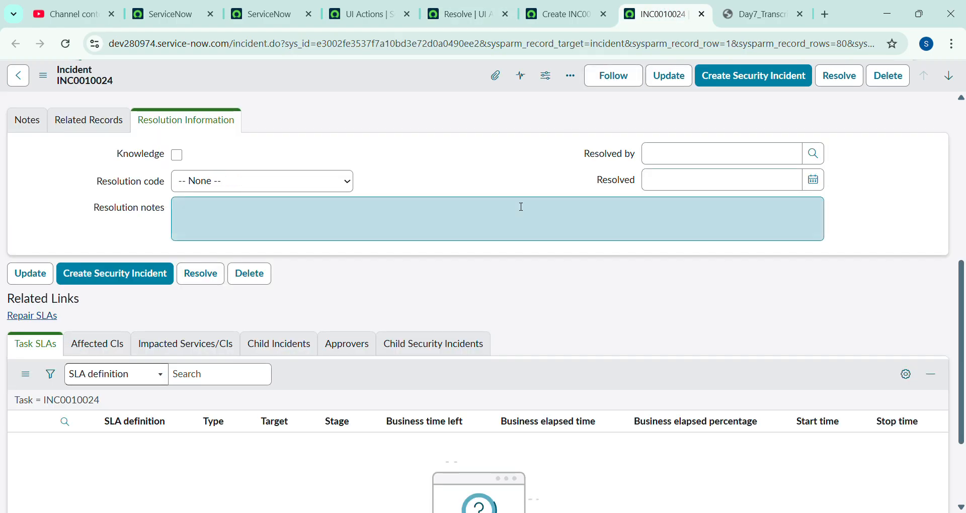
{"action": "scroll", "coordinate": [521, 207], "scroll_direction": "up", "scroll_amount": 7}
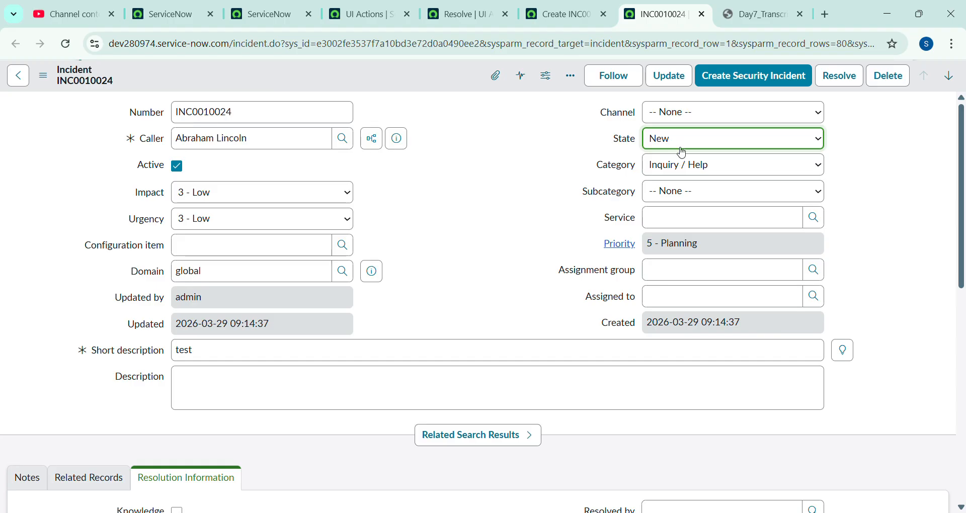
{"action": "left_click", "coordinate": [671, 222]}
{"action": "left_click", "coordinate": [544, 172]}
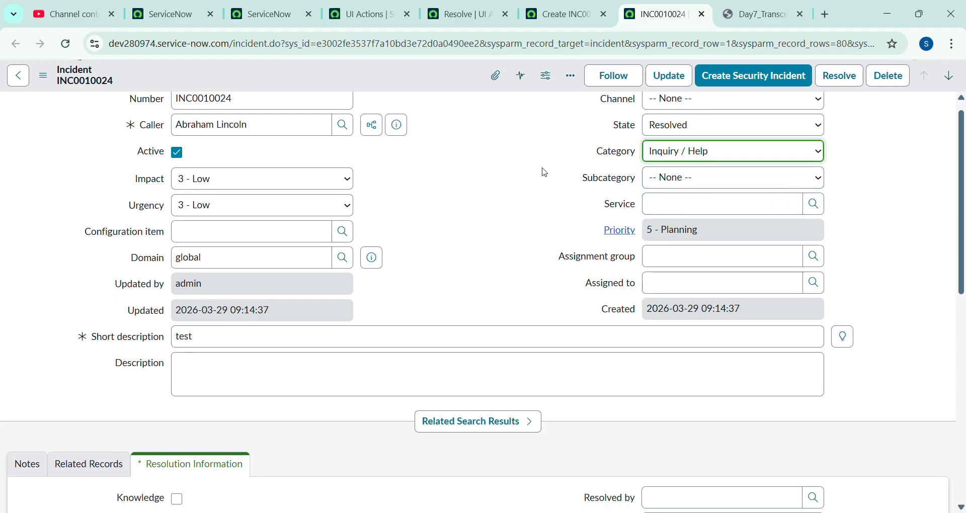
{"action": "scroll", "coordinate": [544, 172], "scroll_direction": "down", "scroll_amount": 2}
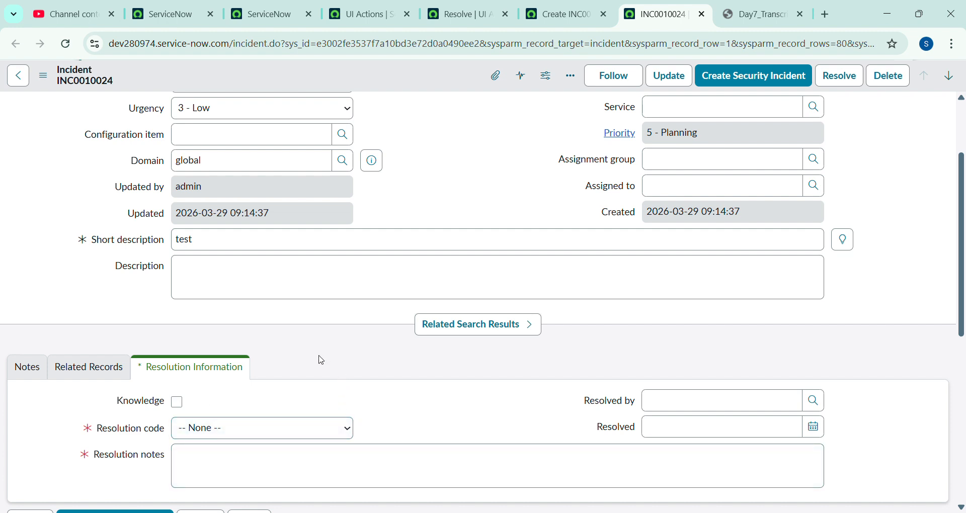
{"action": "scroll", "coordinate": [322, 360], "scroll_direction": "up", "scroll_amount": 2}
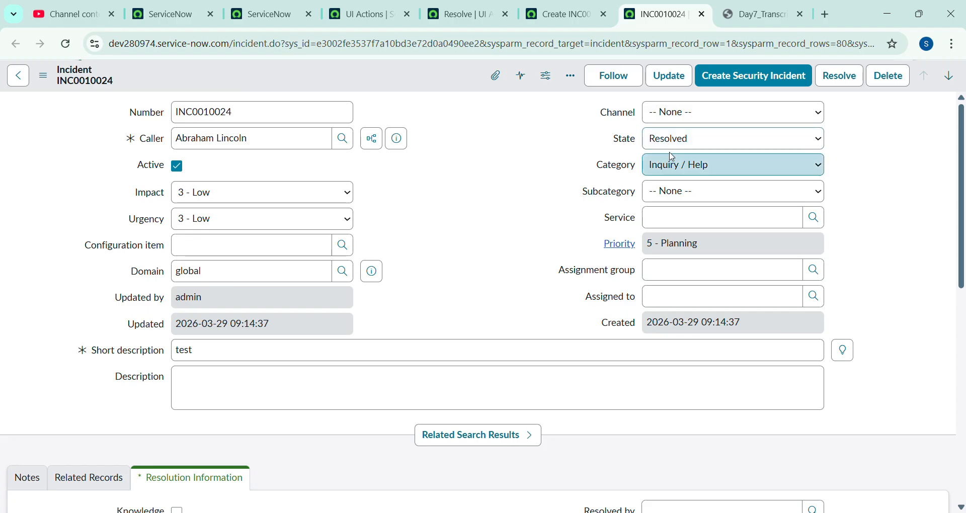
{"action": "scroll", "coordinate": [547, 202], "scroll_direction": "down", "scroll_amount": 3}
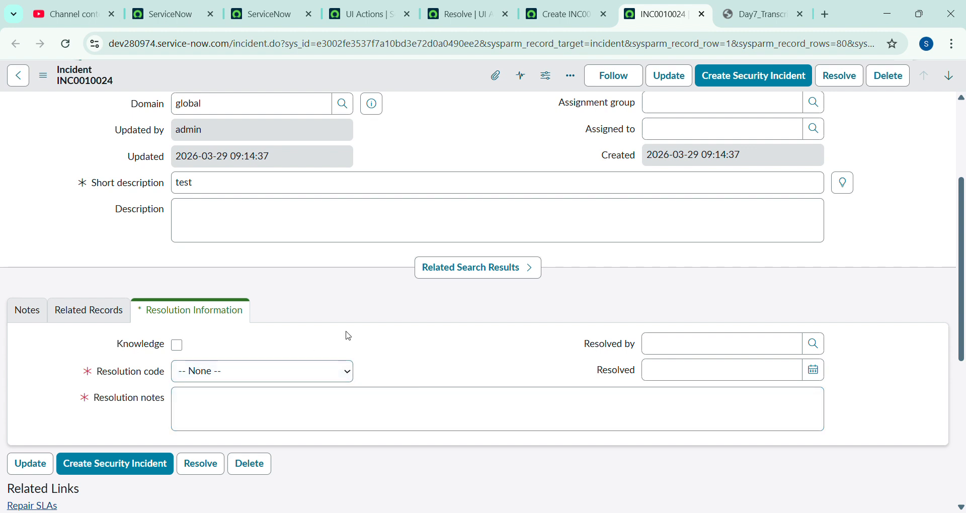
{"action": "scroll", "coordinate": [347, 335], "scroll_direction": "up", "scroll_amount": 3}
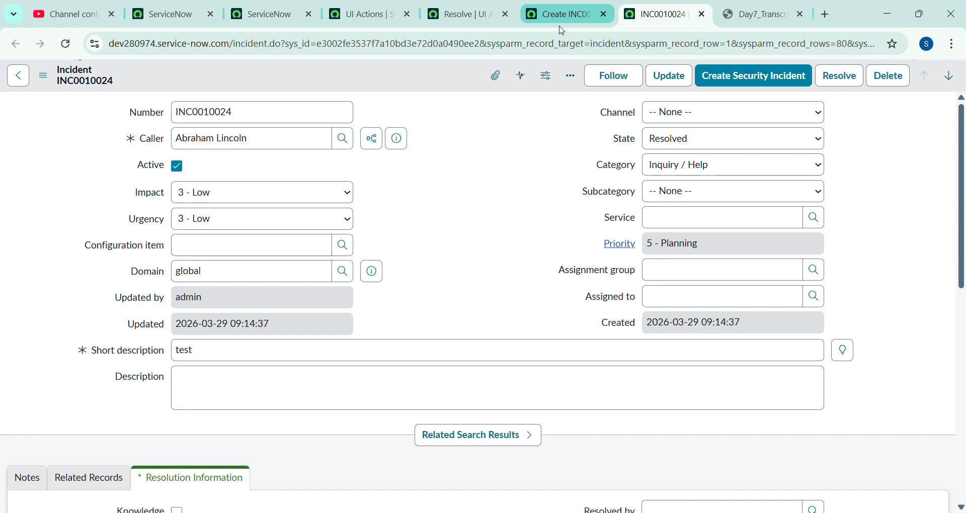
Step: Close the Resolve UI Action tab and start a new record from the UI Actions list
{"action": "left_click", "coordinate": [506, 14]}
{"action": "left_click", "coordinate": [363, 8]}
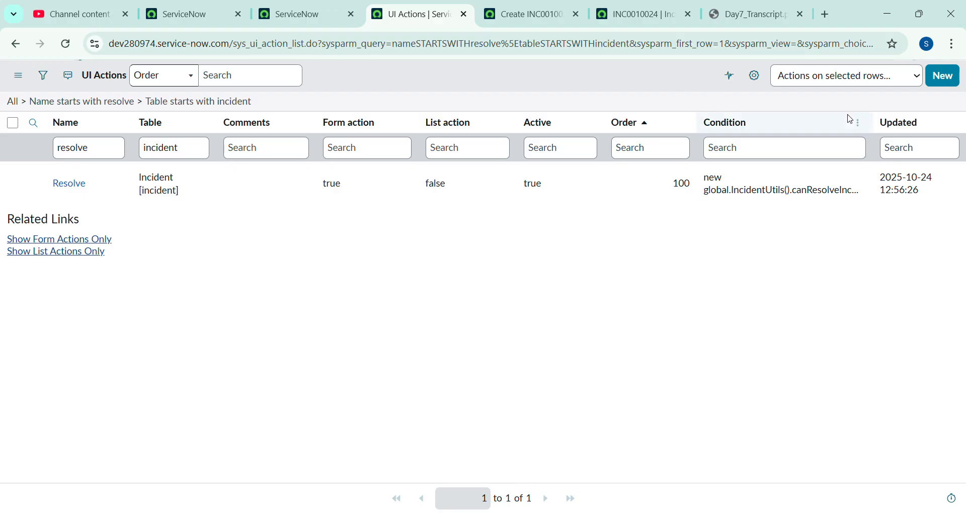
{"action": "left_click", "coordinate": [954, 82]}
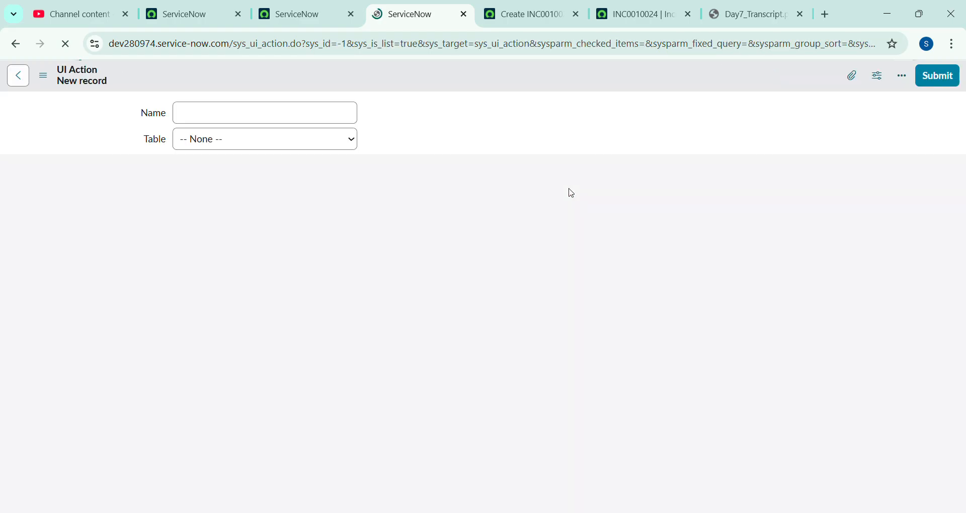
{"action": "scroll", "coordinate": [571, 194], "scroll_direction": "down", "scroll_amount": 8}
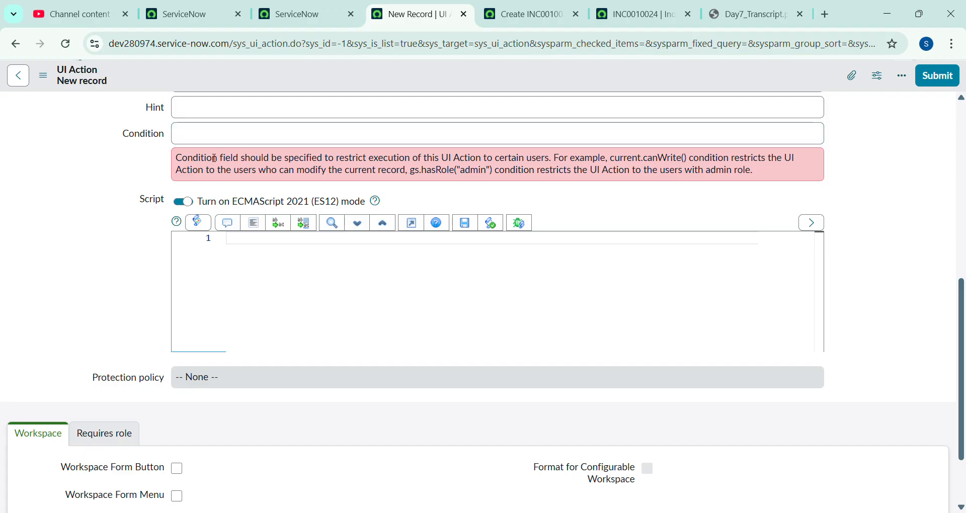
{"action": "scroll", "coordinate": [214, 156], "scroll_direction": "up", "scroll_amount": 6}
{"action": "scroll", "coordinate": [218, 136], "scroll_direction": "up", "scroll_amount": 2}
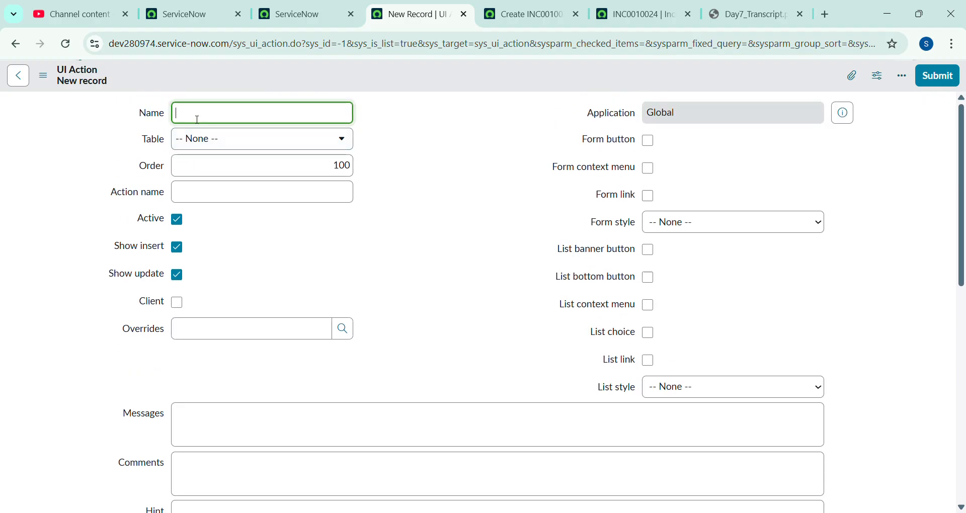
Step: Name the new UI Action Subscribe and set its table to Incident [incident]
{"action": "type", "text": "Subscribe"}
{"action": "left_click", "coordinate": [406, 137]}
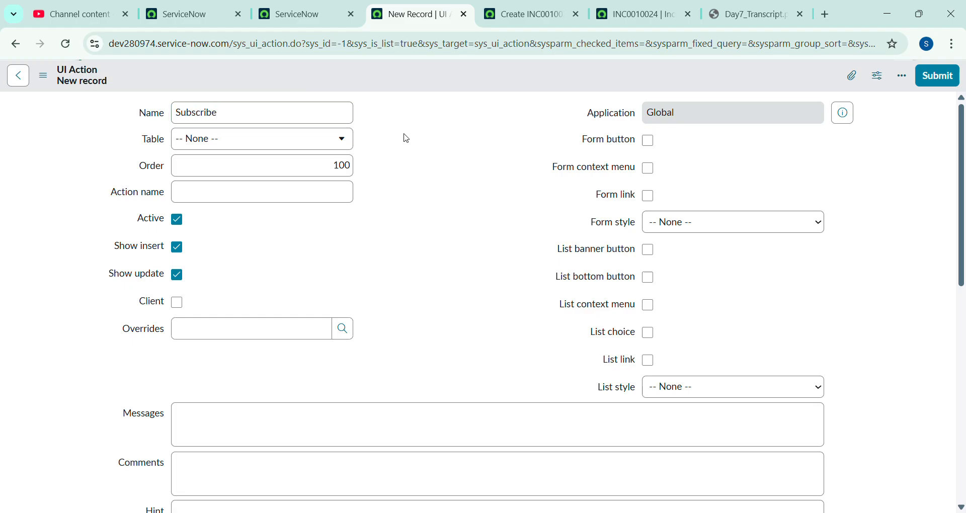
{"action": "left_click", "coordinate": [330, 145]}
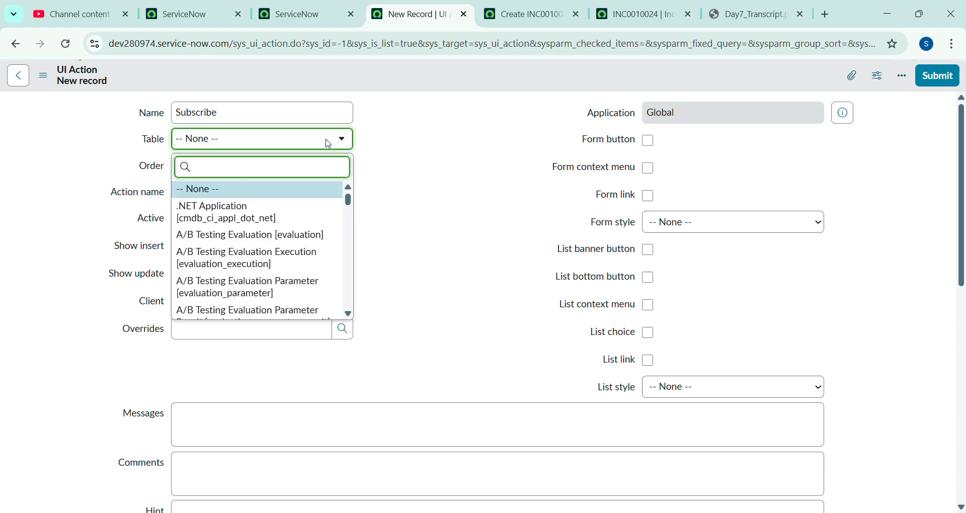
{"action": "type", "text": "incide"}
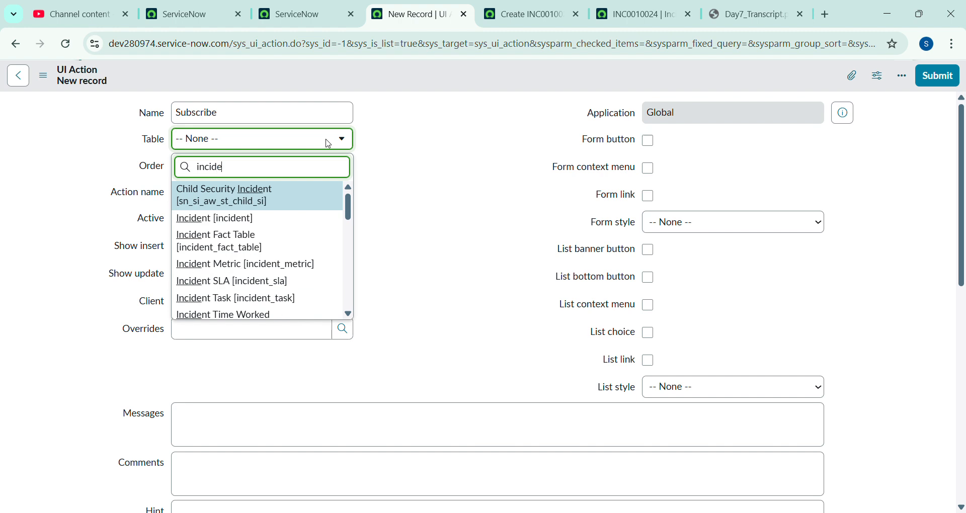
{"action": "left_click", "coordinate": [246, 218]}
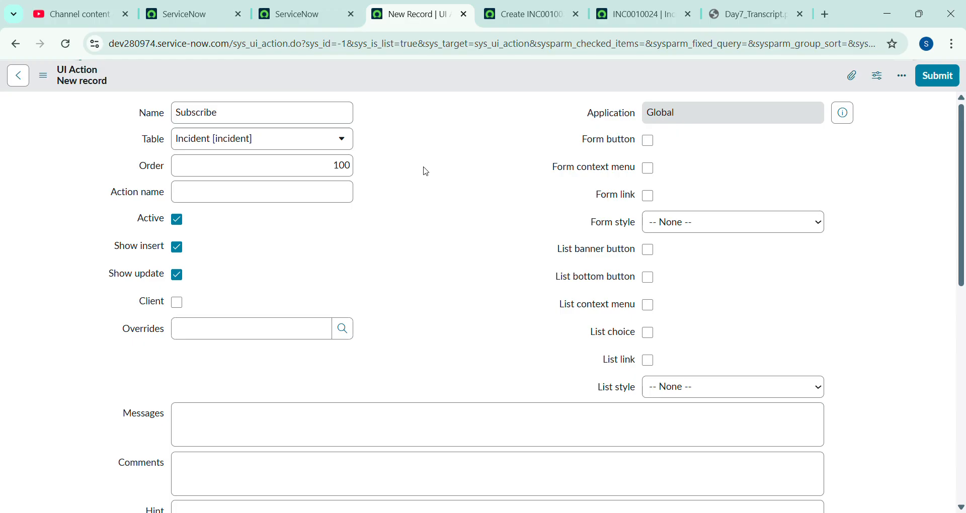
Step: Enable the Form button and Client options for the Subscribe UI Action
{"action": "left_click", "coordinate": [648, 142]}
{"action": "scroll", "coordinate": [385, 231], "scroll_direction": "down", "scroll_amount": 2}
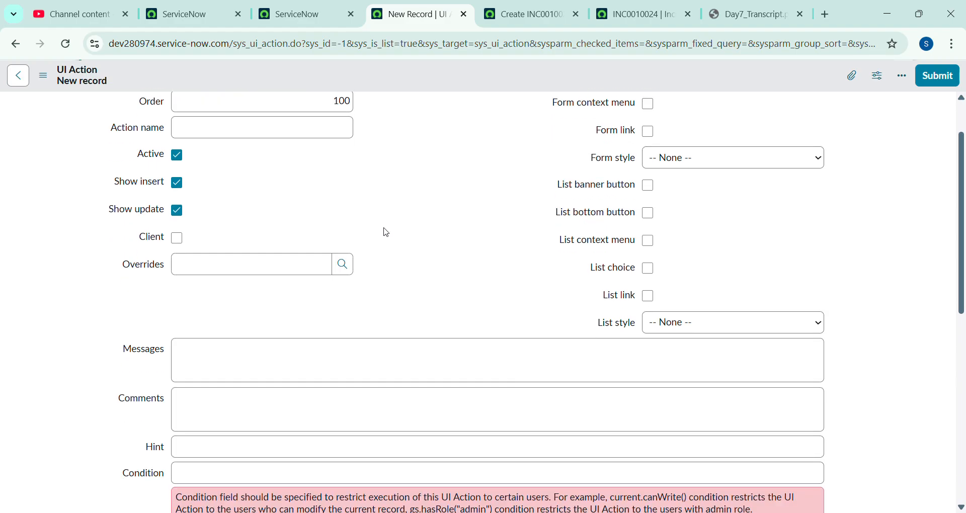
{"action": "left_click", "coordinate": [178, 241]}
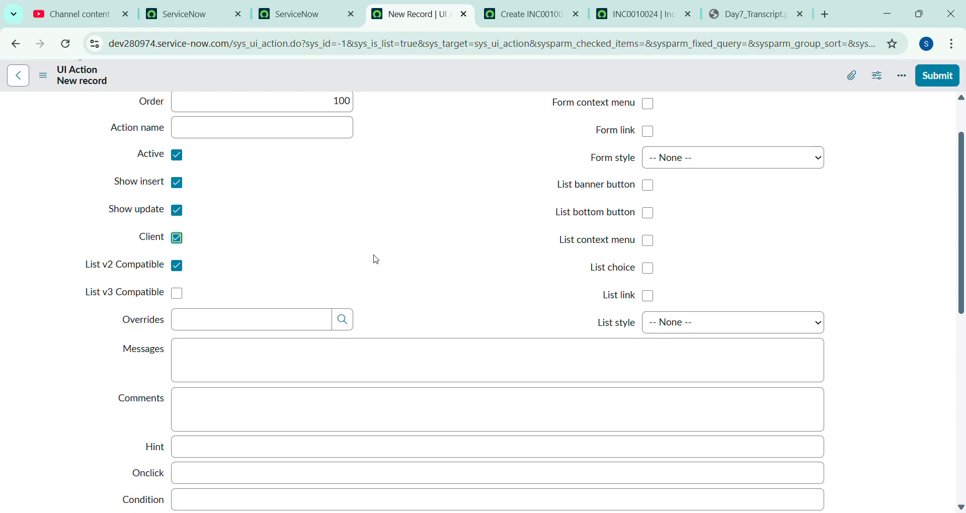
Step: Set the UI Action's Onclick call to techWithViBha();
{"action": "scroll", "coordinate": [376, 260], "scroll_direction": "down", "scroll_amount": 4}
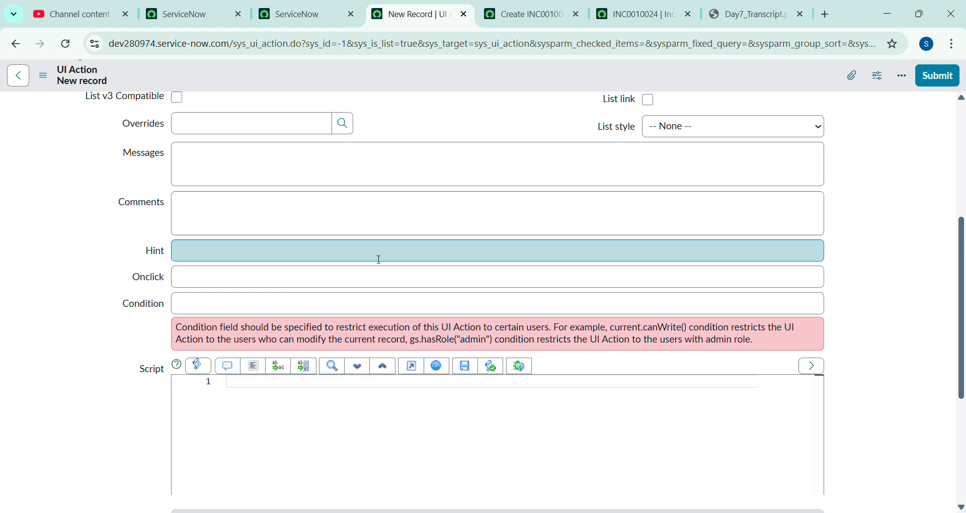
{"action": "left_click", "coordinate": [217, 281]}
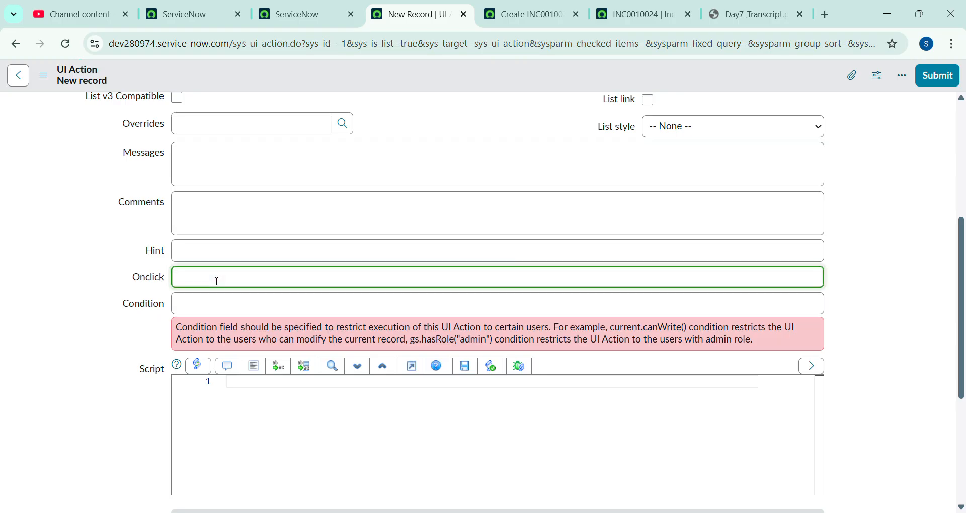
{"action": "type", "text": "techWith"}
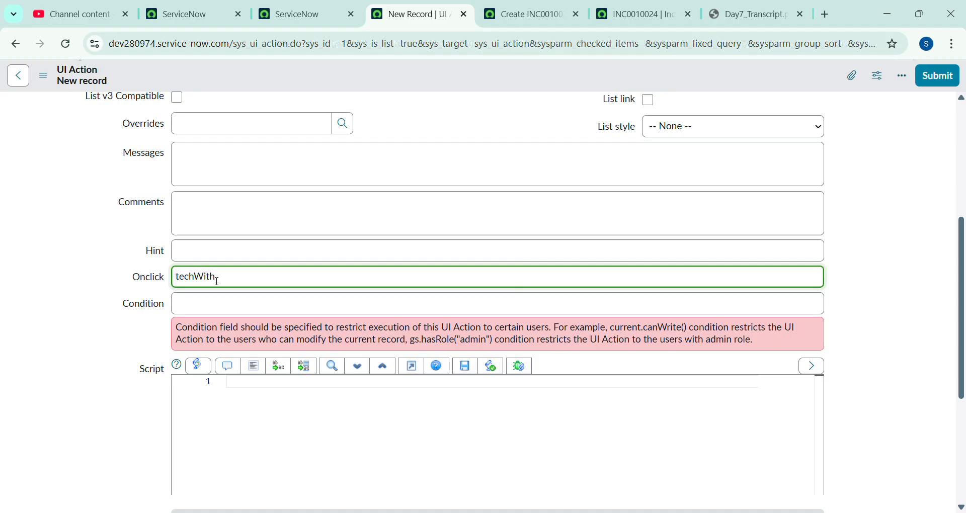
{"action": "type", "text": "YiBha"}
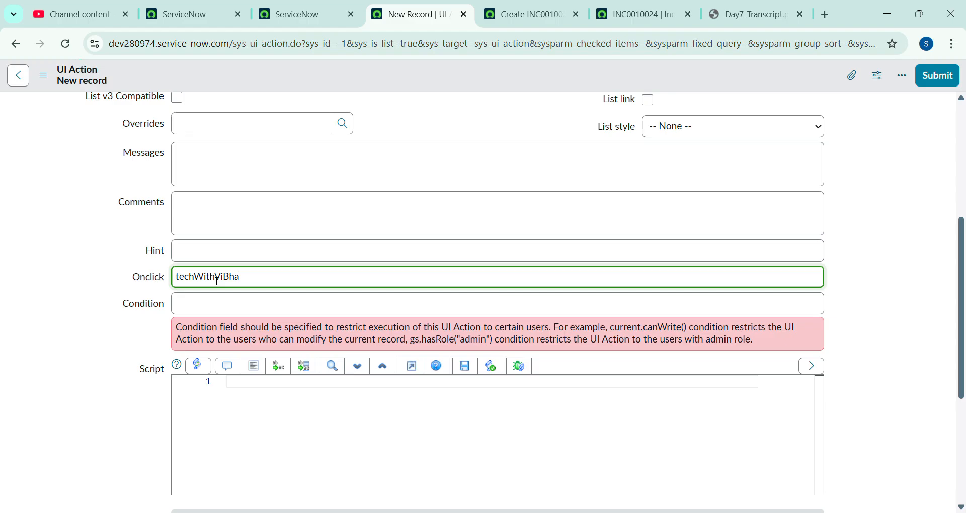
{"action": "type", "text": "();"}
Step: Declare an empty function techWithViBha() in the Script, reusing the function name from the Onclick field
{"action": "scroll", "coordinate": [217, 280], "scroll_direction": "down", "scroll_amount": 1}
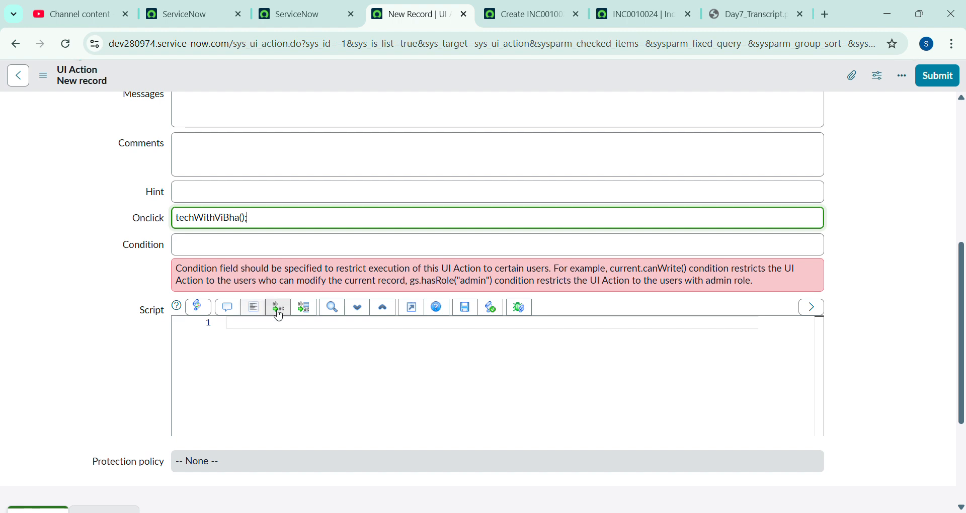
{"action": "left_click", "coordinate": [277, 327]}
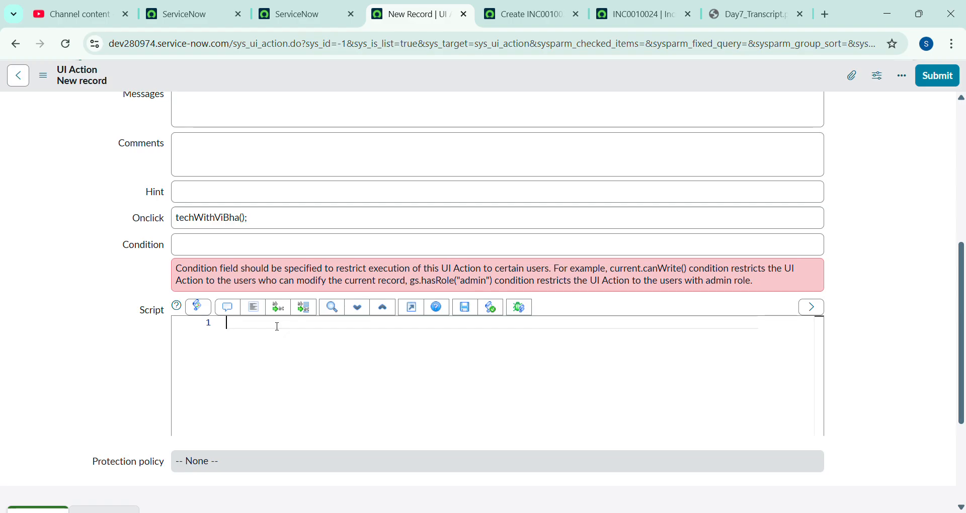
{"action": "type", "text": "fun"}
{"action": "key", "text": "Return"}
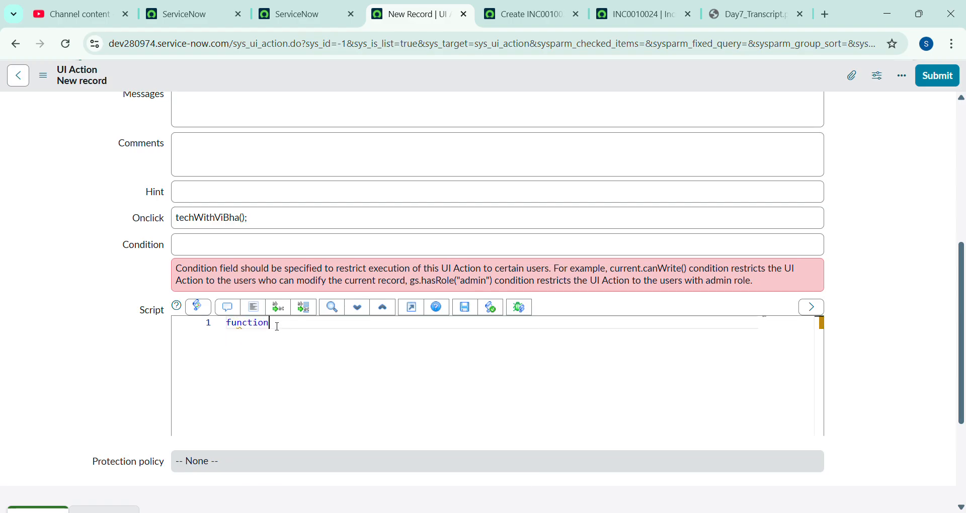
{"action": "type", "text": "techW"}
{"action": "left_click_drag", "start_coordinate": [244, 220], "coordinate": [170, 225]}
{"action": "key", "text": "ctrl+c"}
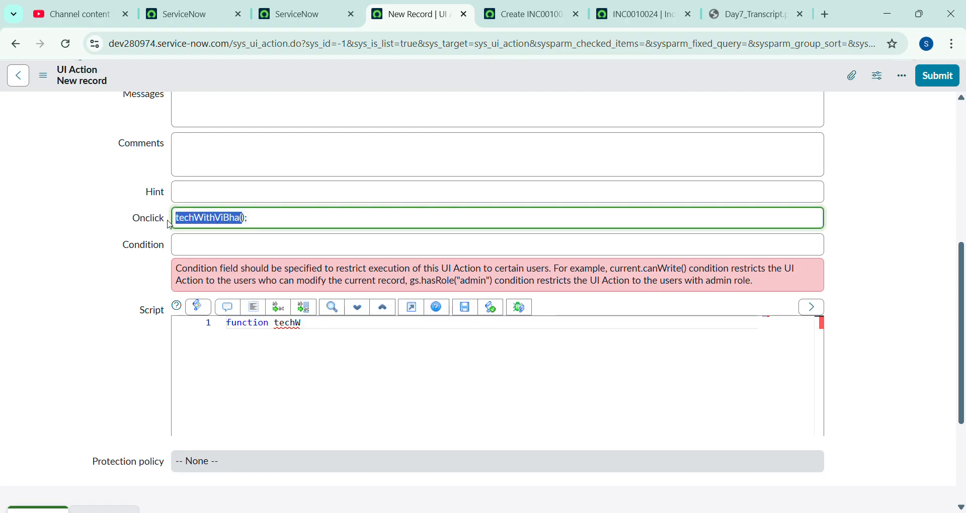
{"action": "double_click", "coordinate": [293, 333]}
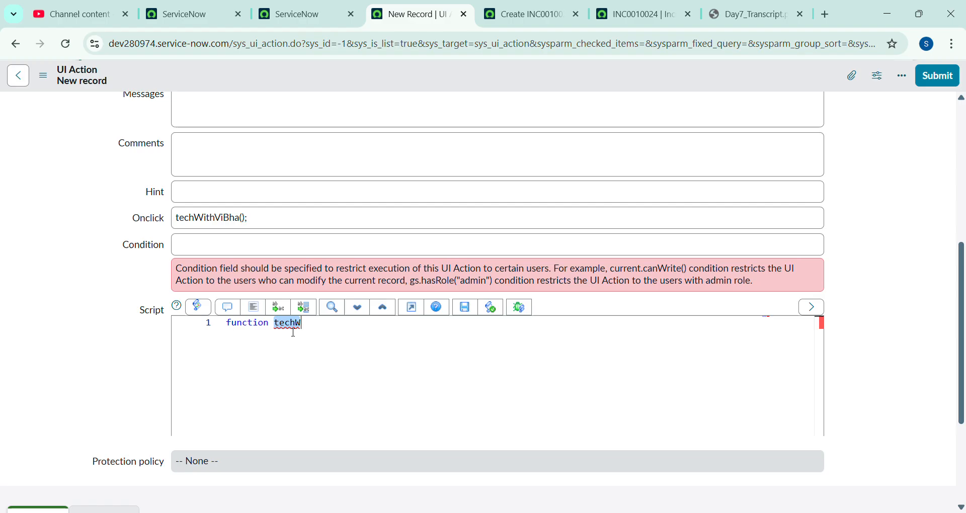
{"action": "key", "text": "ctrl+v"}
{"action": "type", "text": ")"}
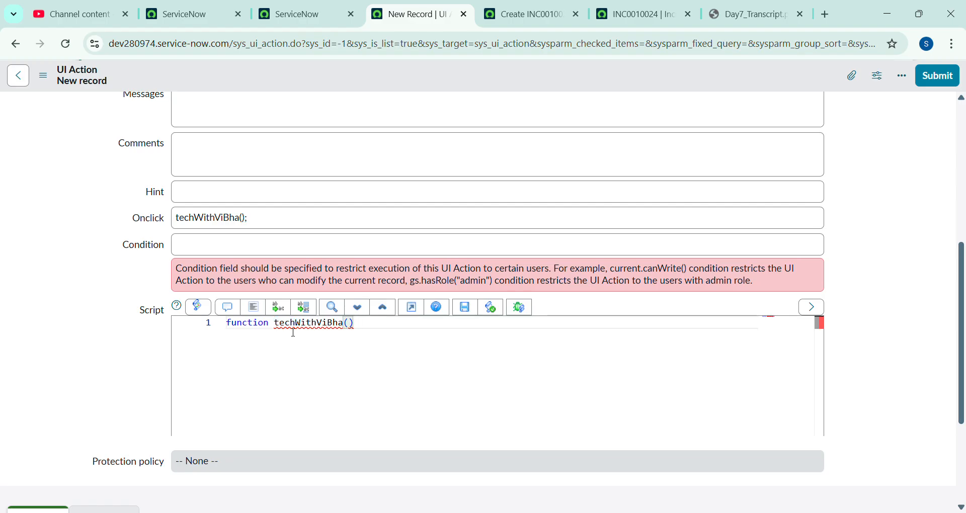
{"action": "type", "text": "{"}
{"action": "key", "text": "Return"}
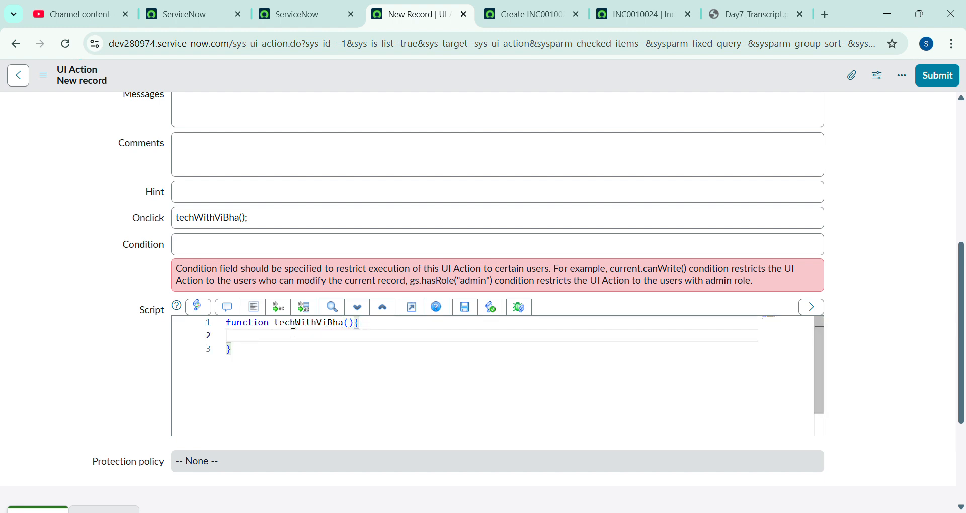
Step: Add alert('You have subscribed the TechWithVibha Channel'); to the body of techWithViBha() and save the Subscribe UI Action without leaving the record
{"action": "type", "text": "alert"}
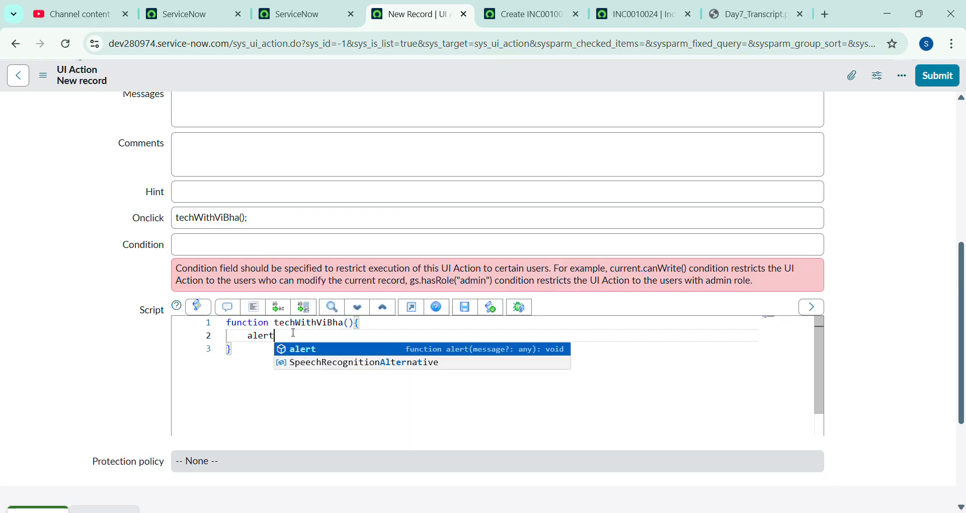
{"action": "key", "text": "Return"}
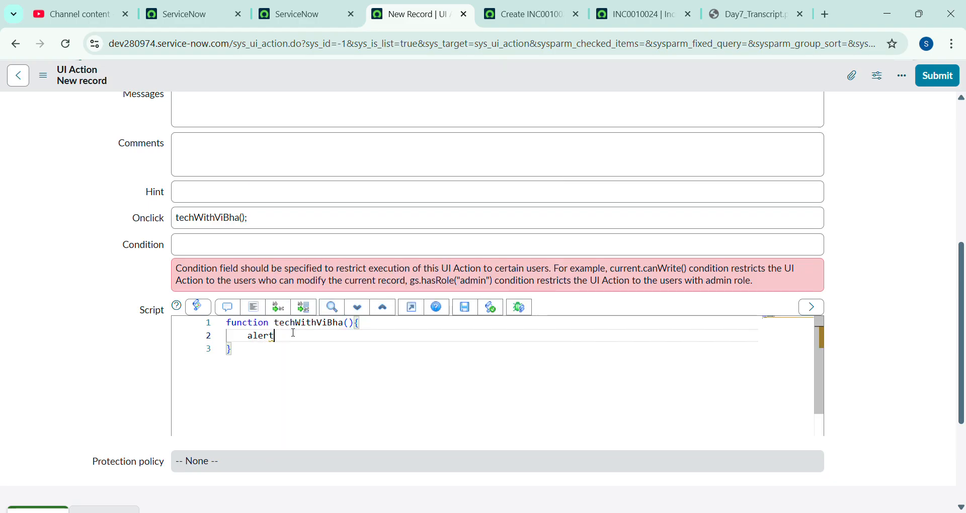
{"action": "type", "text": "("}
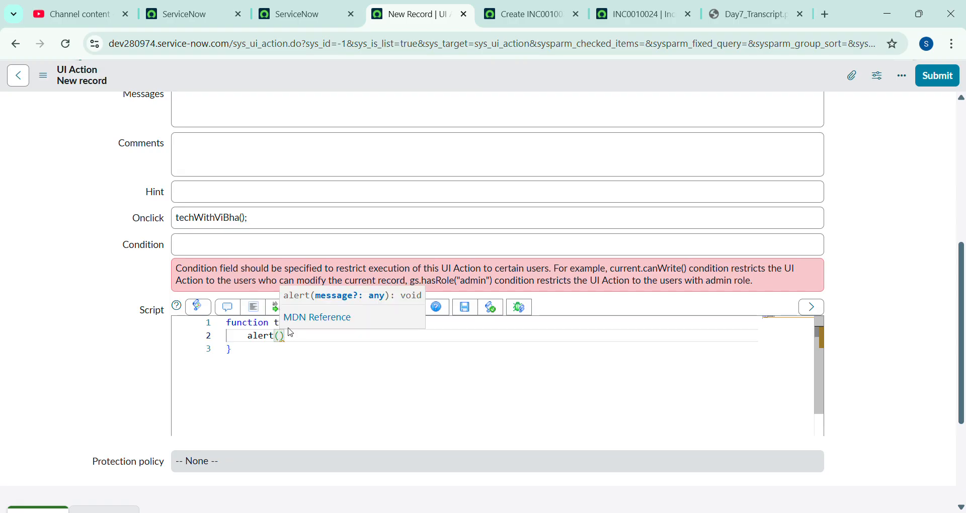
{"action": "type", "text": "'"}
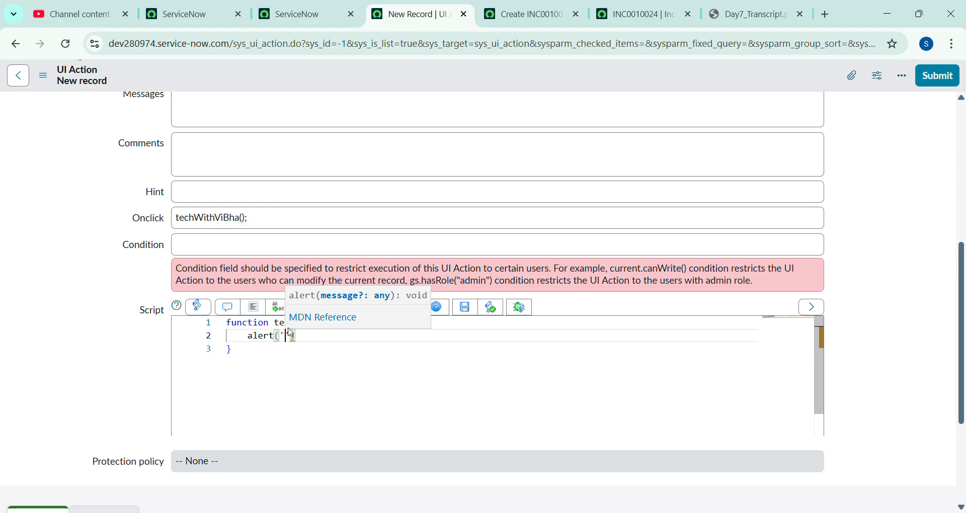
{"action": "type", "text": "You "}
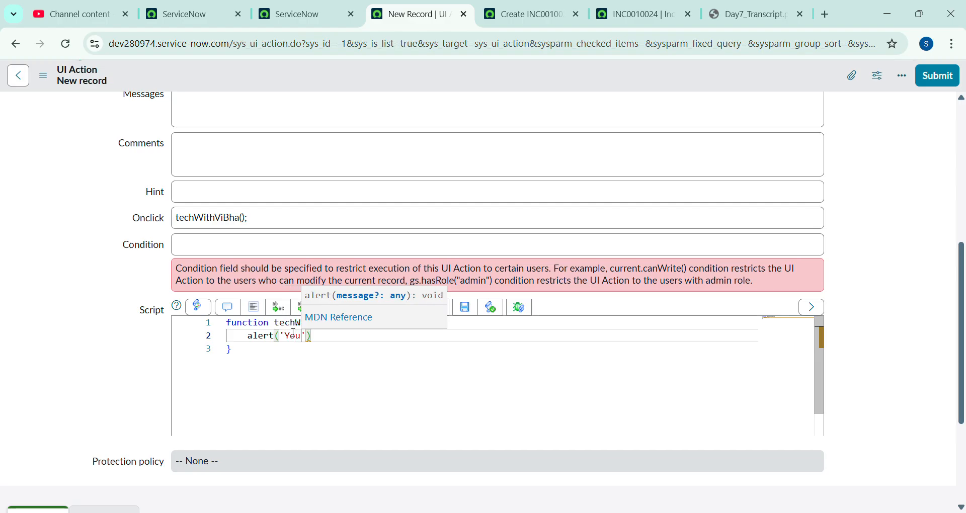
{"action": "type", "text": "have "}
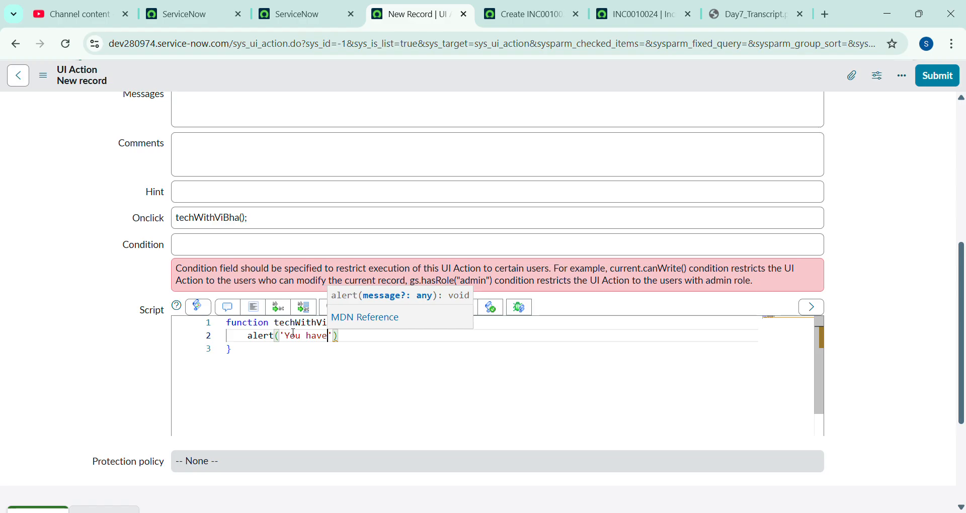
{"action": "type", "text": "subscribe"}
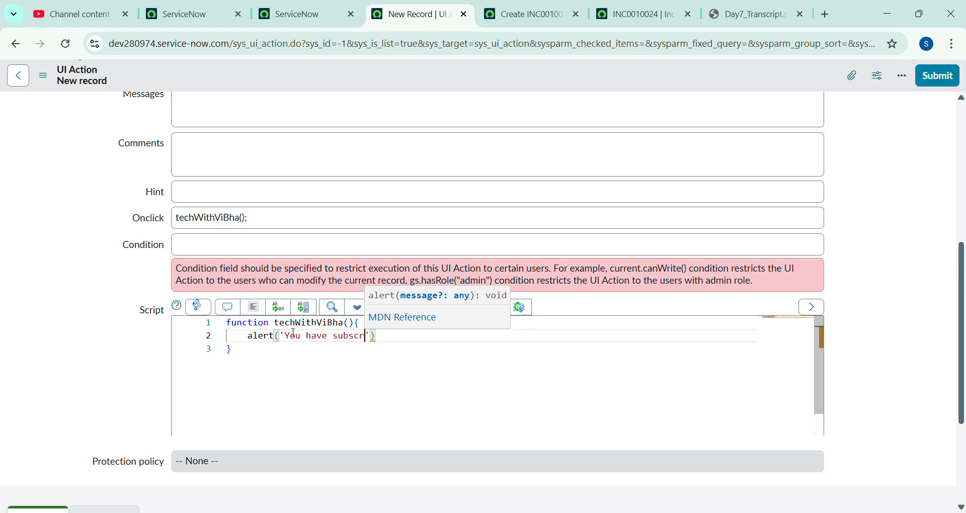
{"action": "type", "text": "d the "}
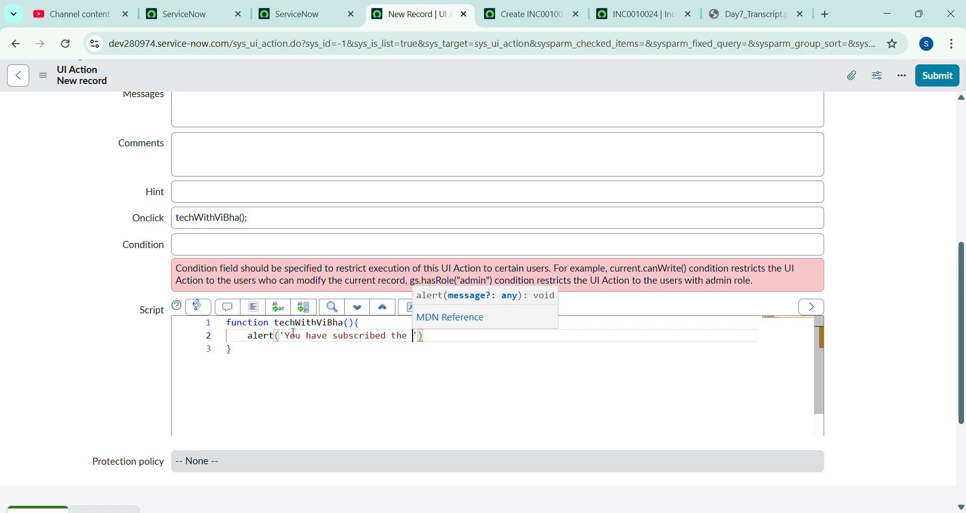
{"action": "type", "text": "Tech"}
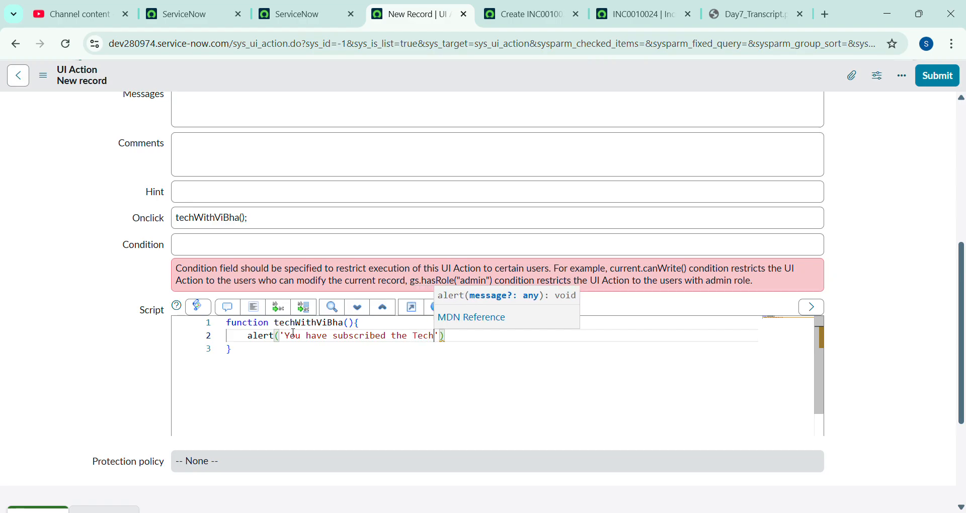
{"action": "type", "text": "WithVibha"}
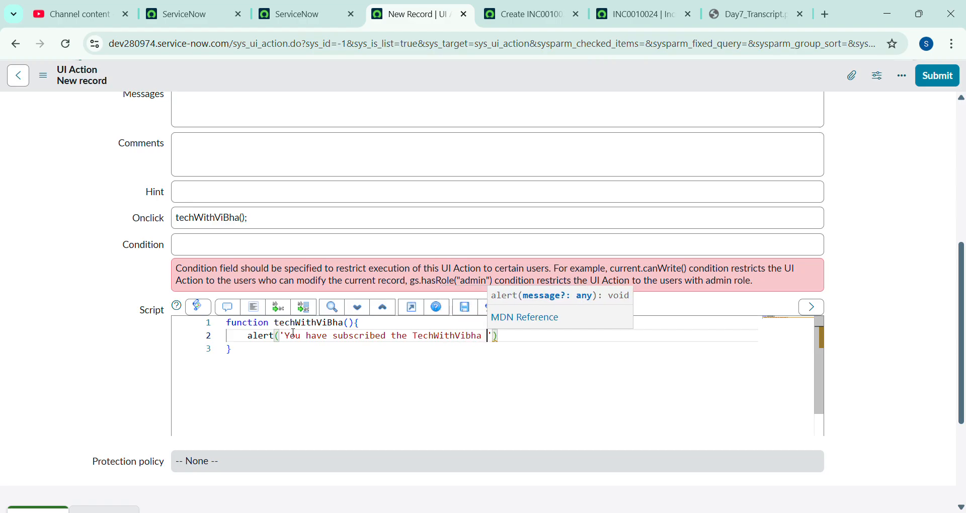
{"action": "type", "text": " Channel"}
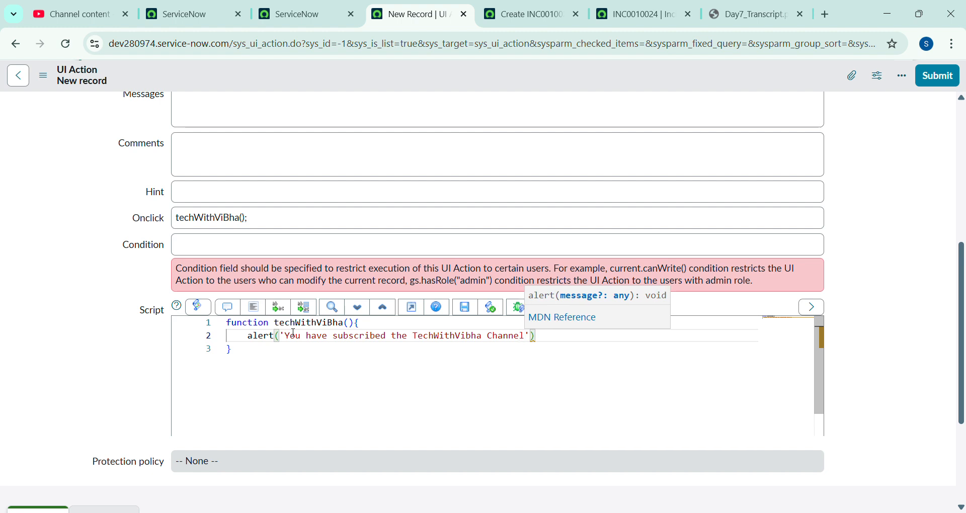
{"action": "type", "text": "'"}
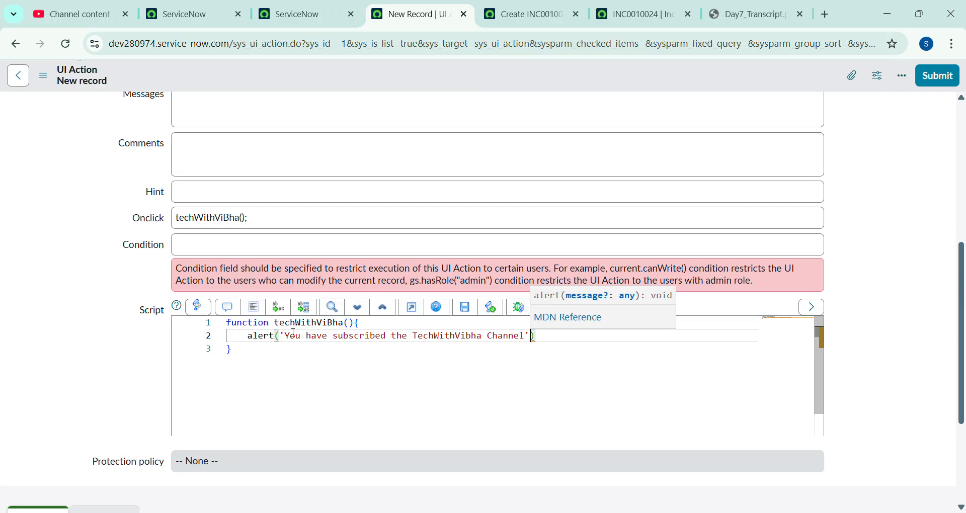
{"action": "key", "text": "Right"}
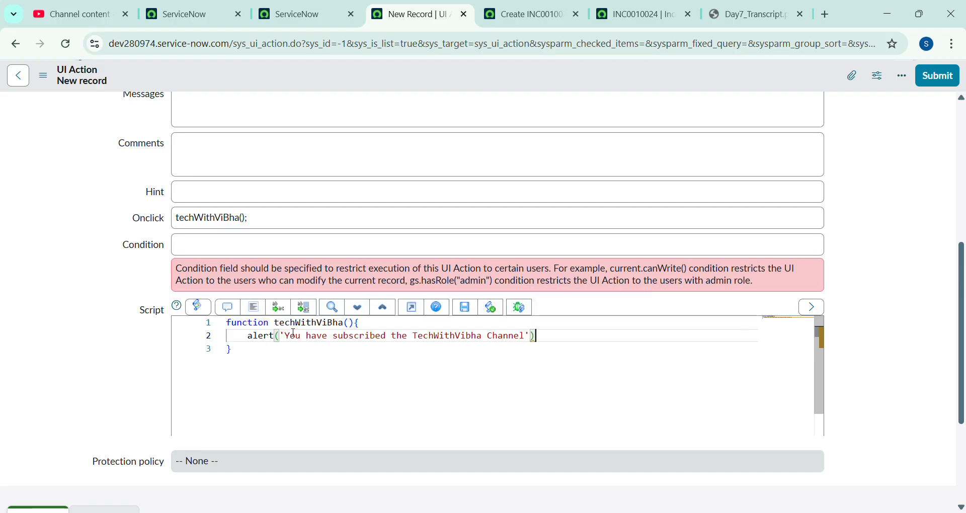
{"action": "type", "text": ";"}
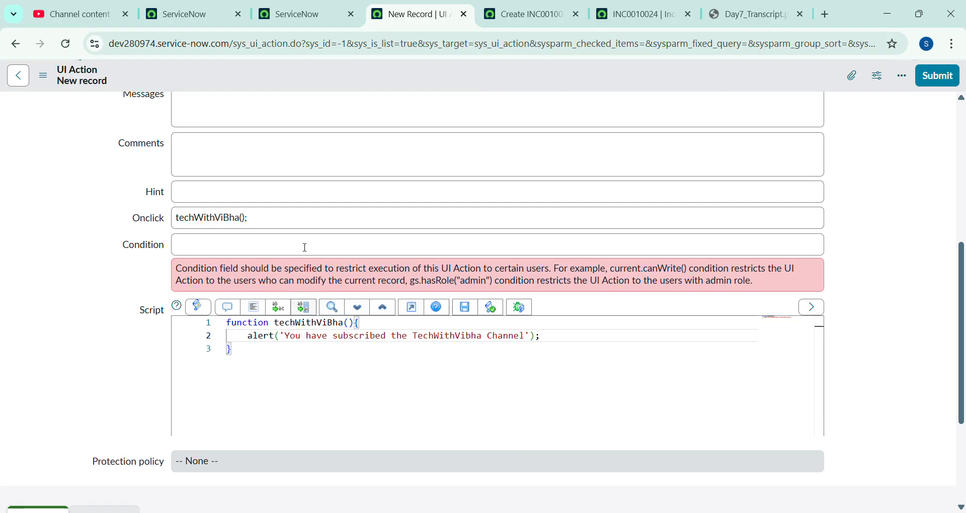
{"action": "right_click", "coordinate": [359, 80]}
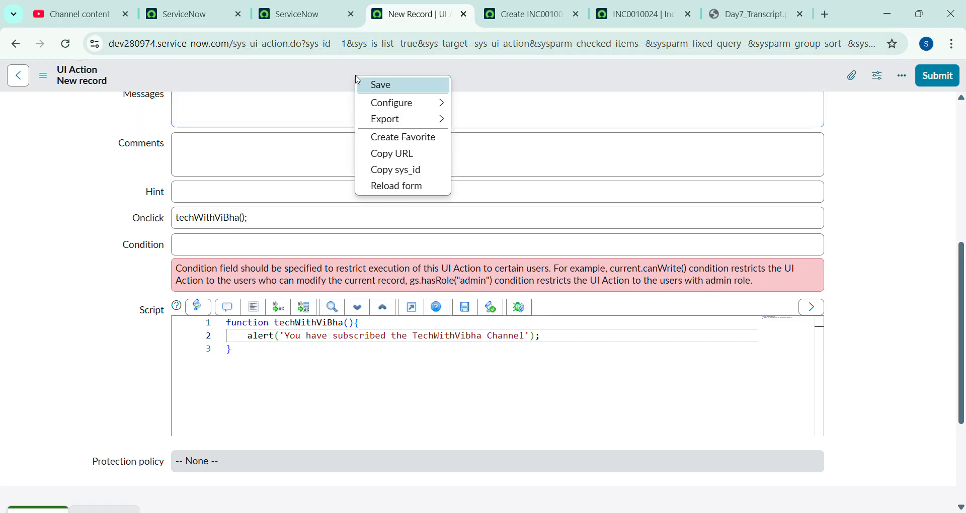
{"action": "left_click", "coordinate": [399, 86]}
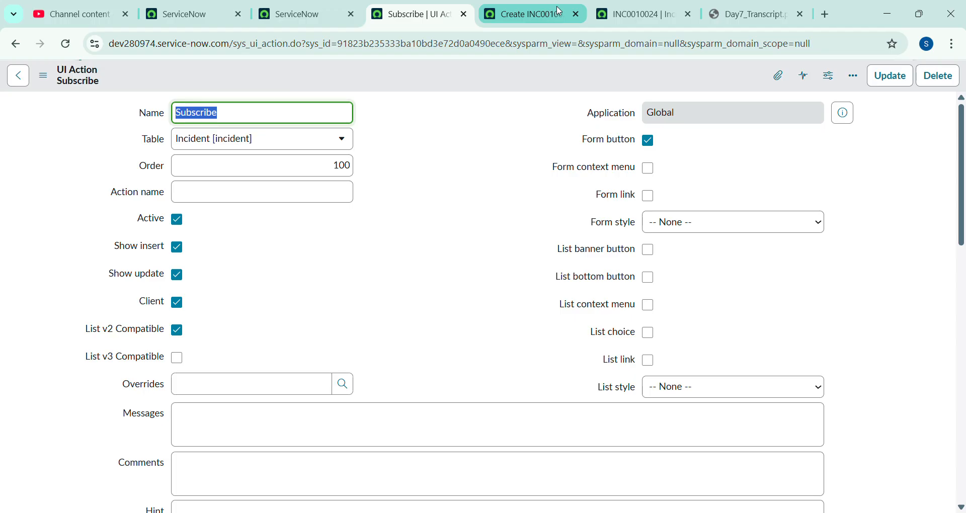
Step: Test the Subscribe action on the reloaded incident INC0010024, dismiss its alert, and return to the Subscribe UI Action record
{"action": "left_click", "coordinate": [638, 14]}
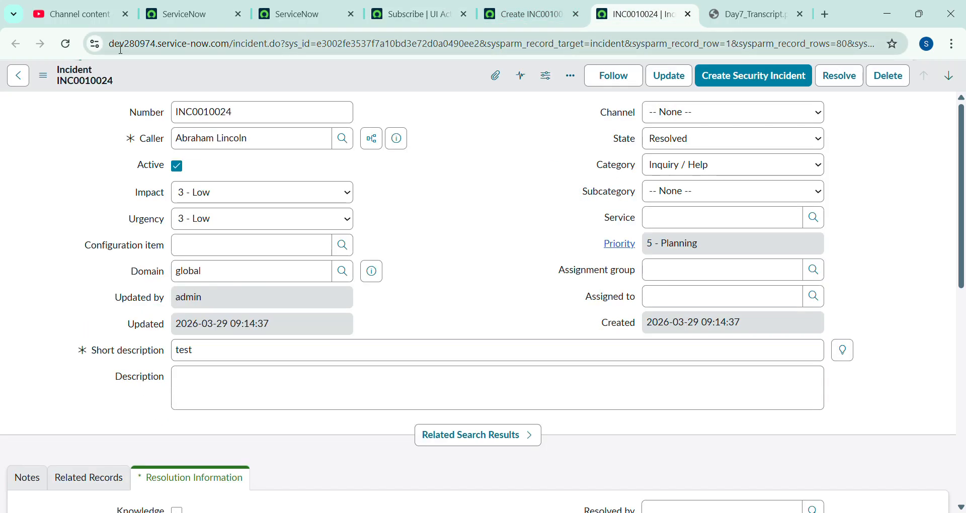
{"action": "left_click", "coordinate": [65, 43]}
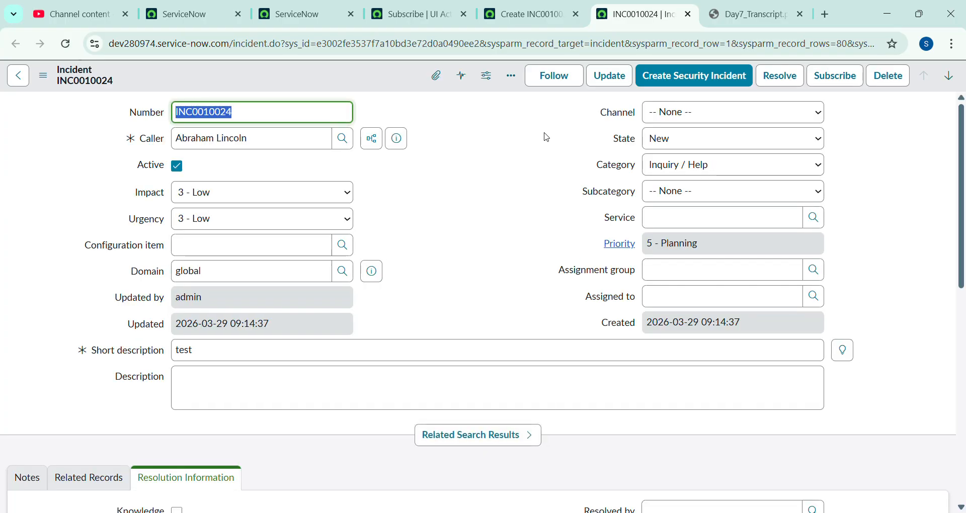
{"action": "left_click", "coordinate": [850, 89]}
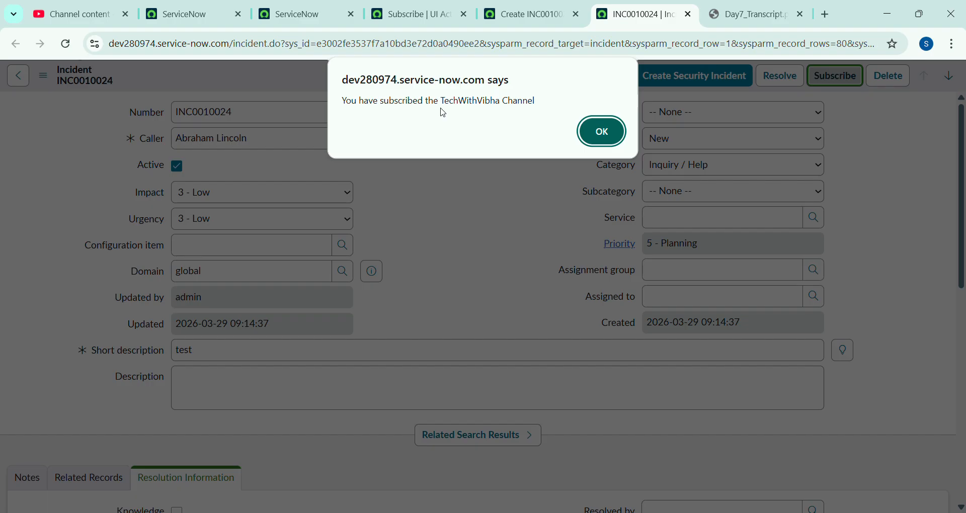
{"action": "left_click", "coordinate": [603, 132]}
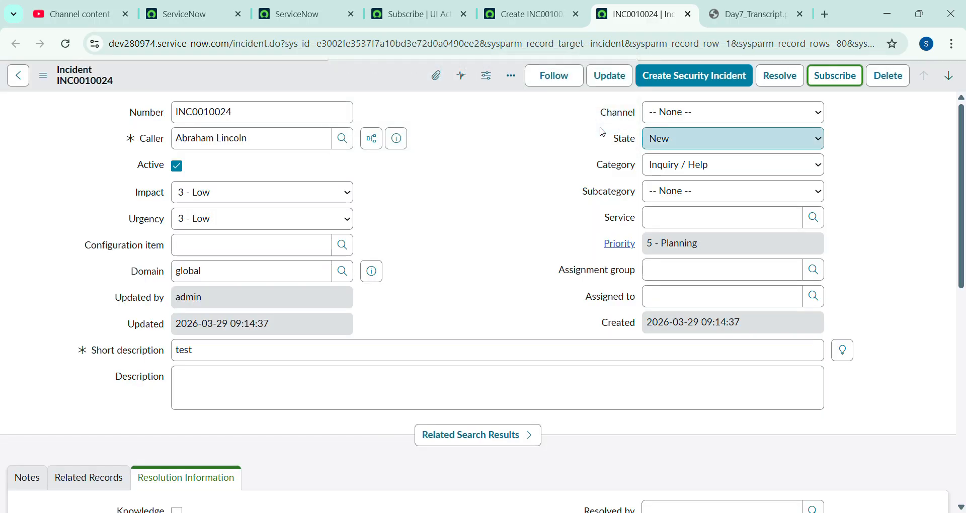
{"action": "left_click", "coordinate": [438, 199]}
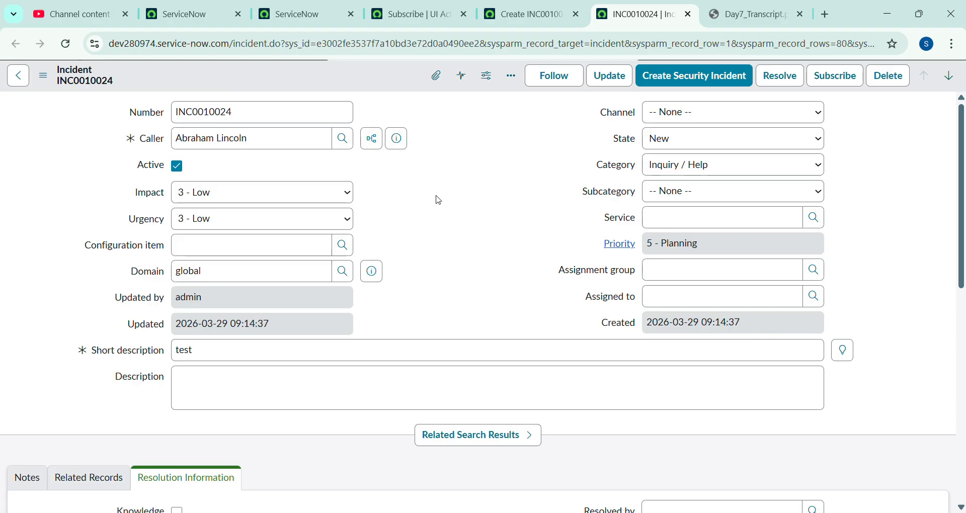
{"action": "left_click", "coordinate": [412, 14]}
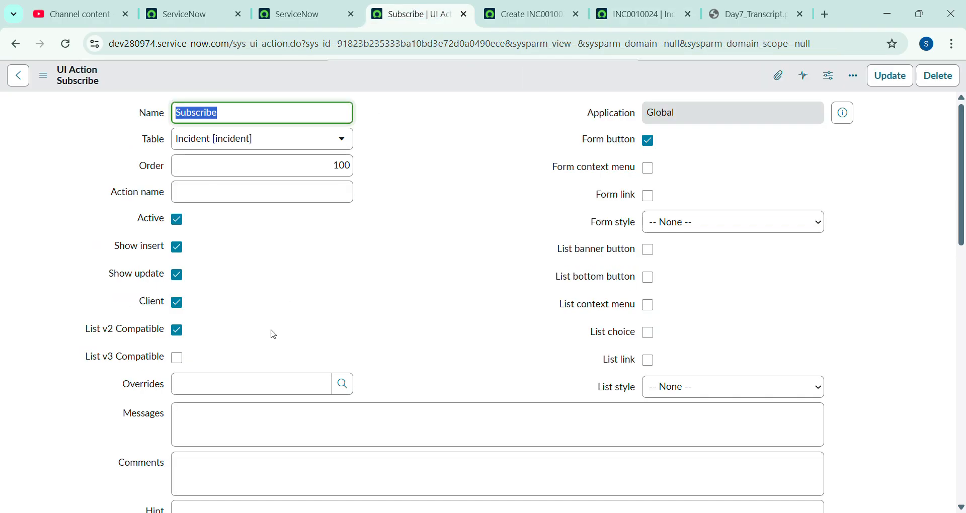